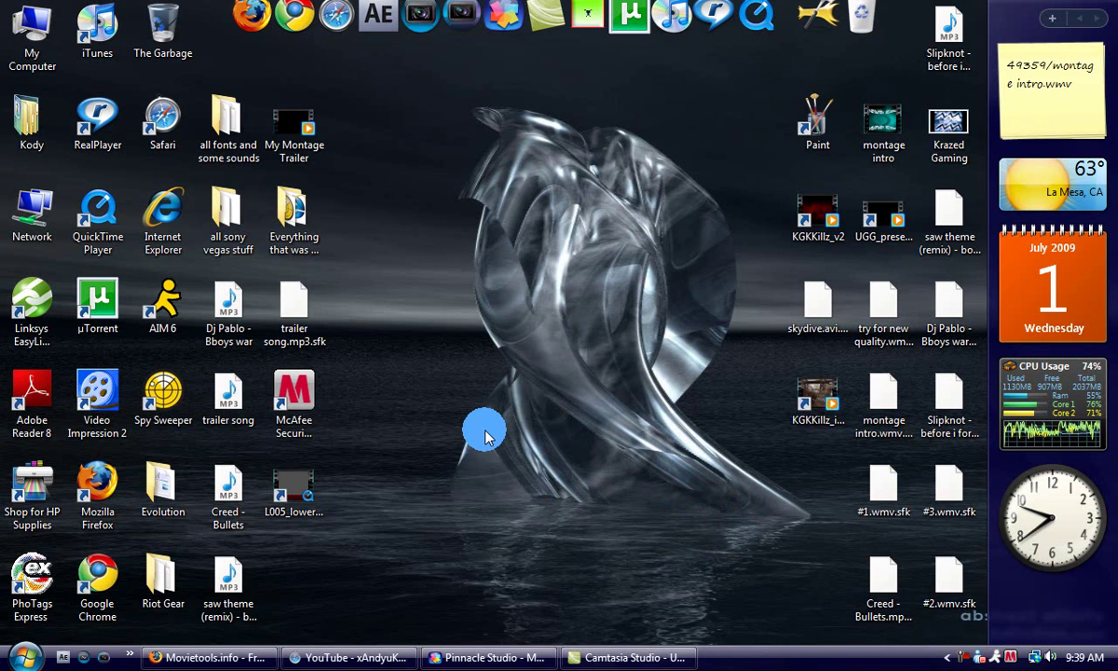
Step: Restore the Movietools.info browser window and go back to the site's home page
click(244, 660)
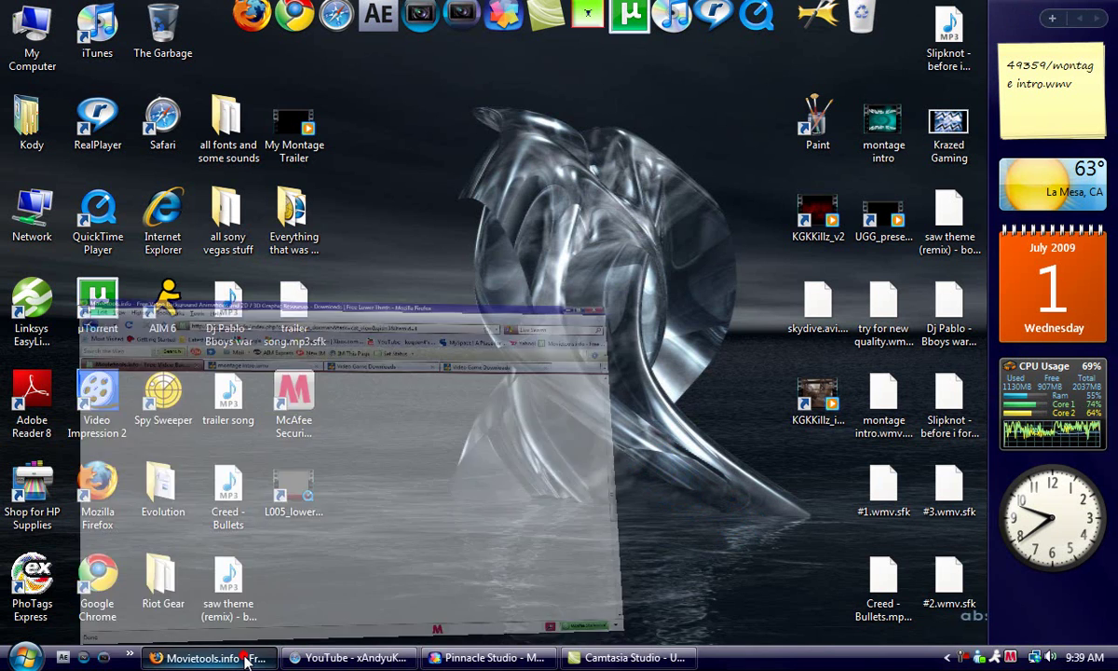
scroll(191, 391, up, 10)
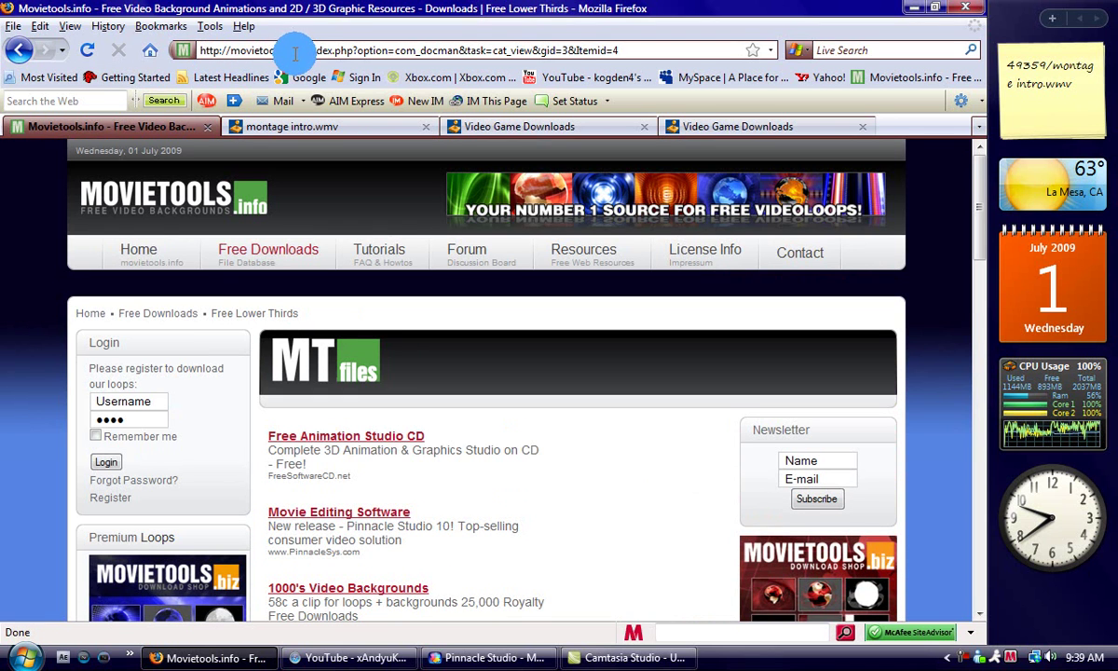
click(130, 264)
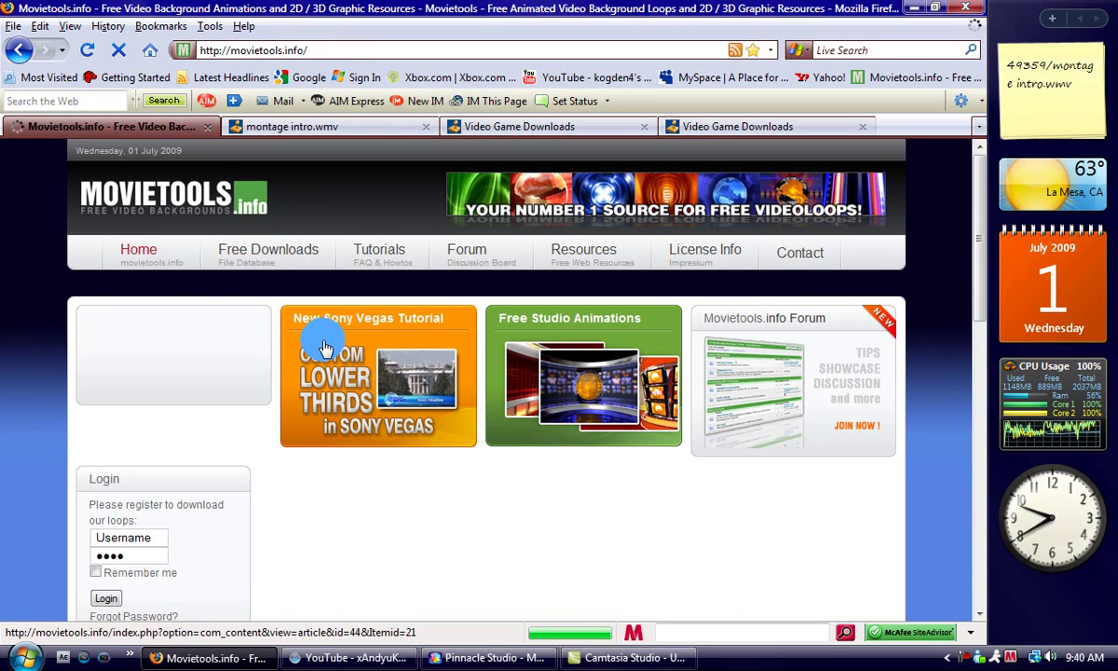
scroll(266, 372, down, 5)
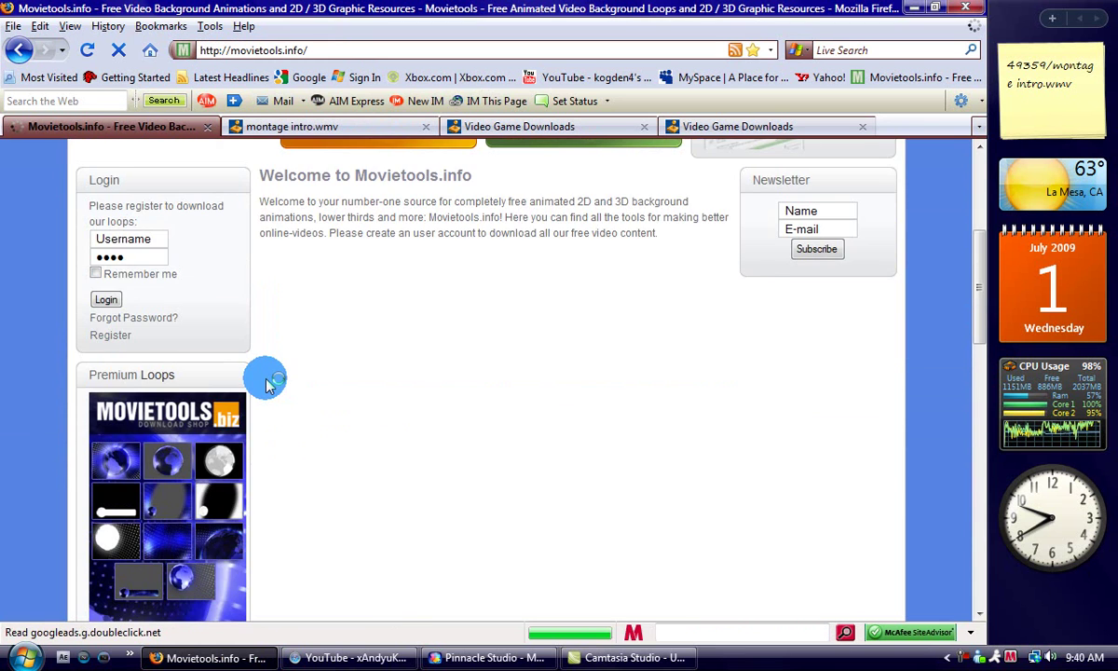
scroll(266, 382, up, 5)
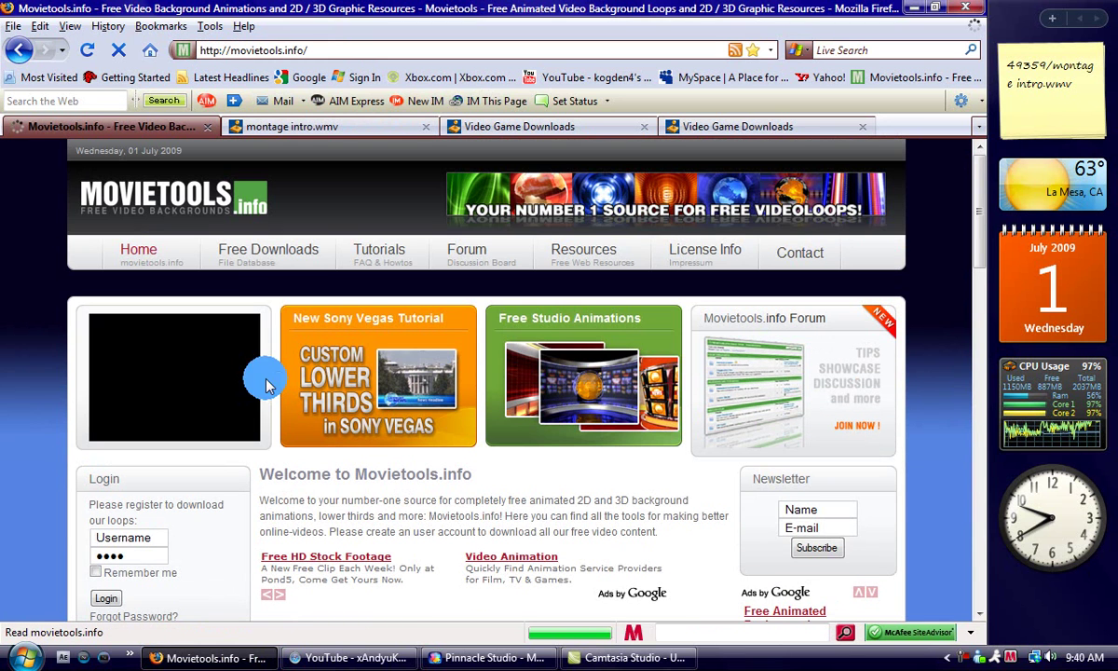
scroll(359, 387, down, 3)
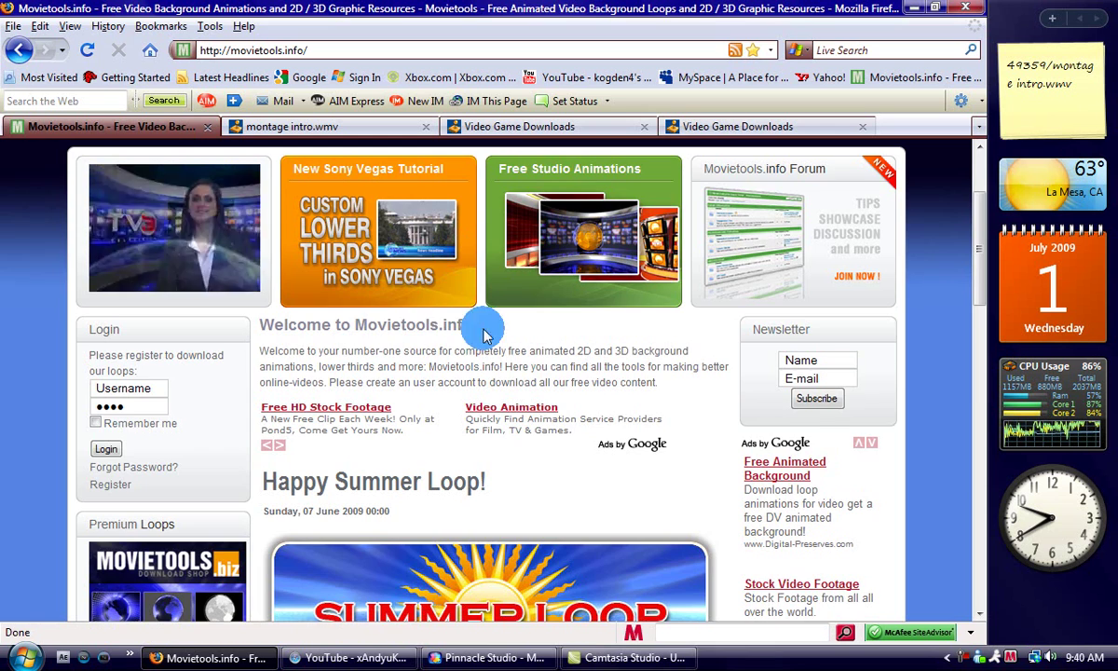
scroll(482, 324, down, 10)
scroll(457, 375, up, 8)
scroll(407, 314, up, 5)
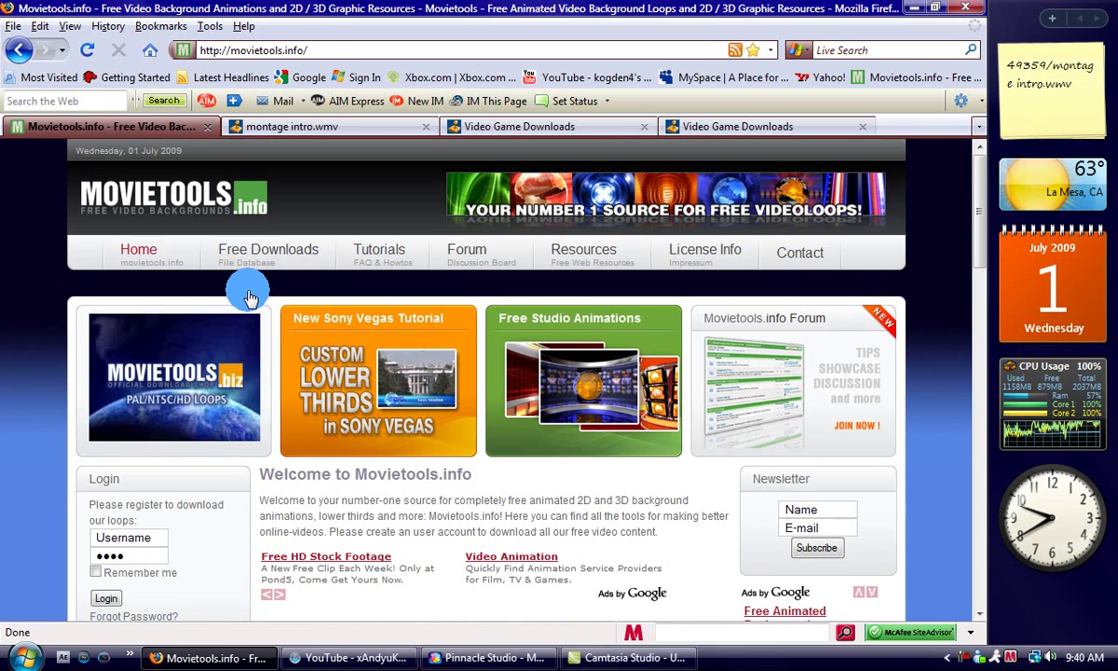
Step: Open the Free Downloads section of Movietools.info
click(253, 257)
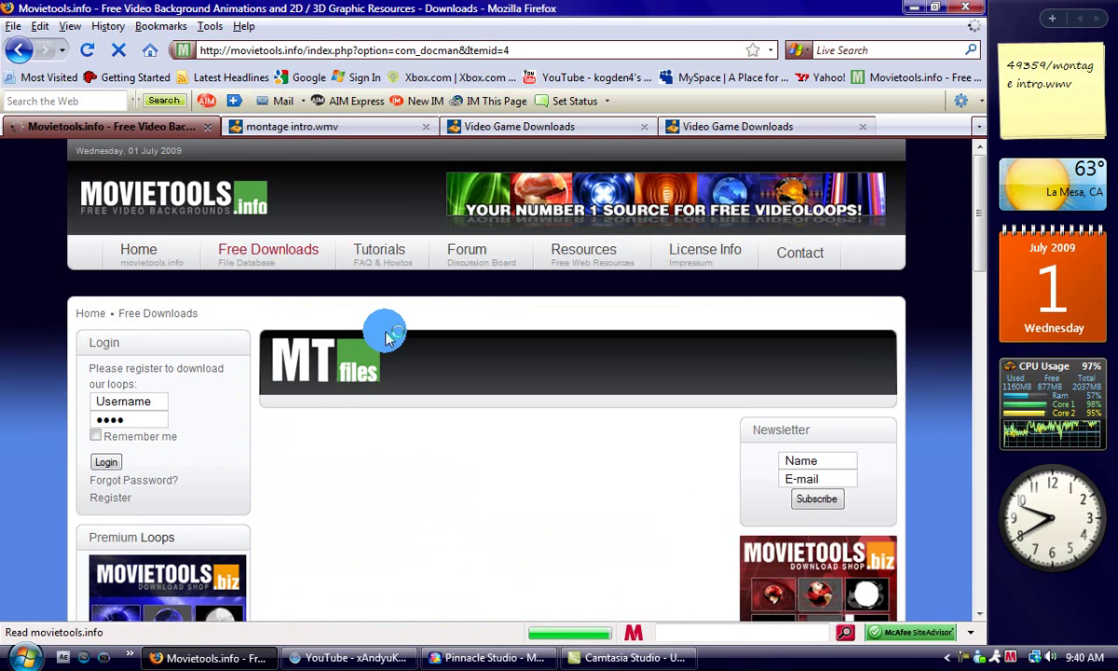
scroll(388, 333, down, 3)
scroll(388, 333, up, 3)
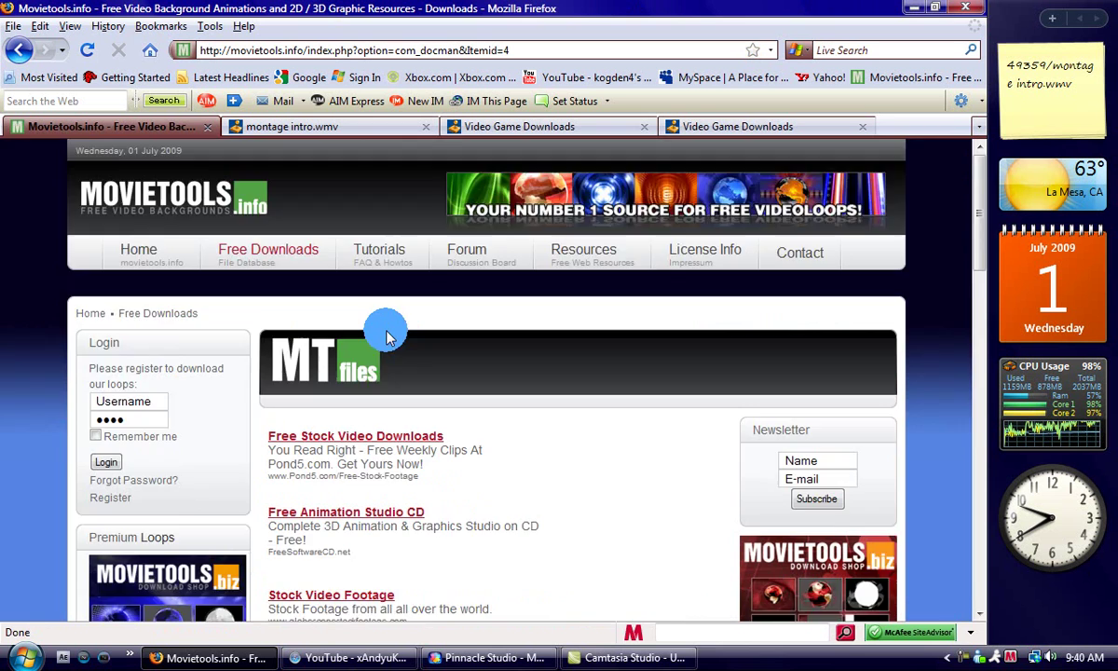
scroll(388, 336, down, 10)
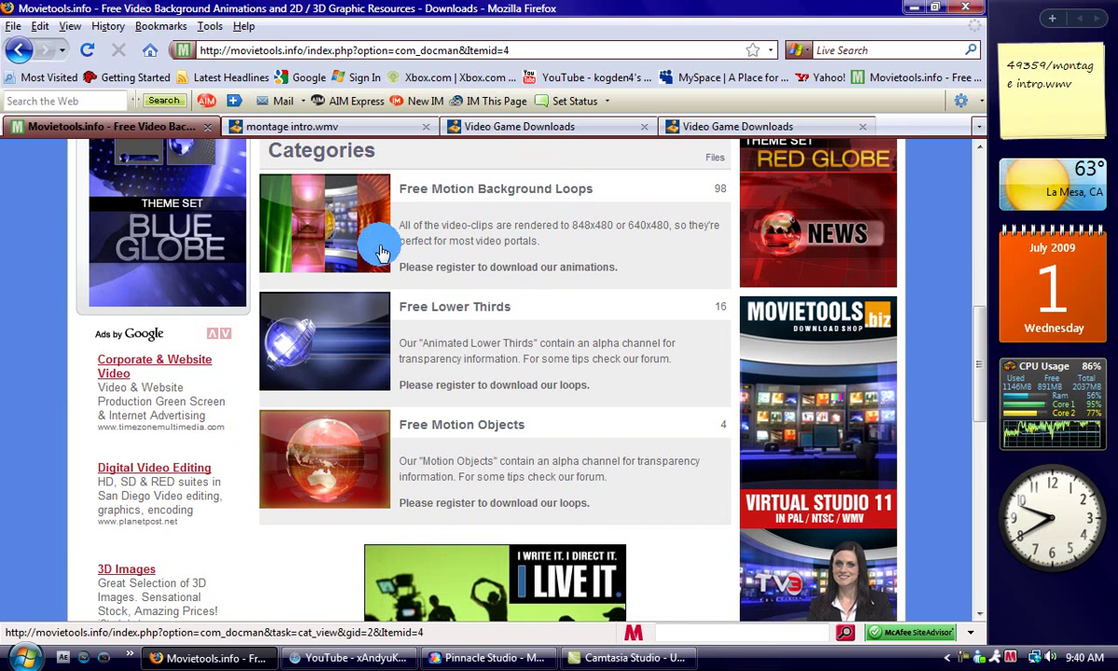
Step: Open the Free Lower Thirds category and browse down its listing
click(461, 306)
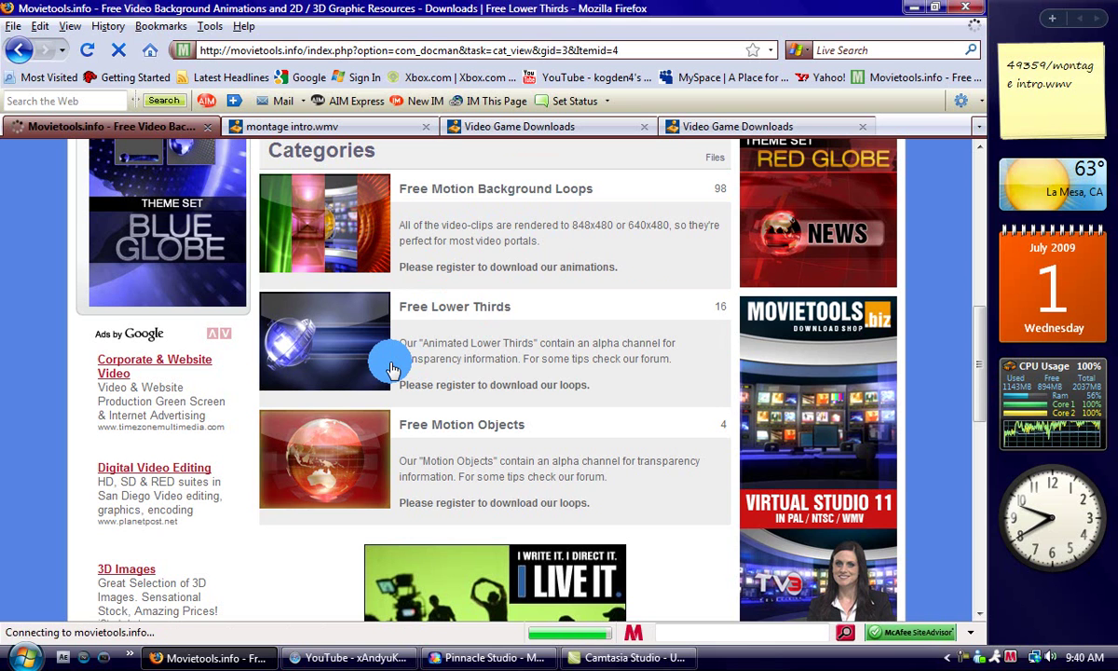
scroll(262, 455, down, 5)
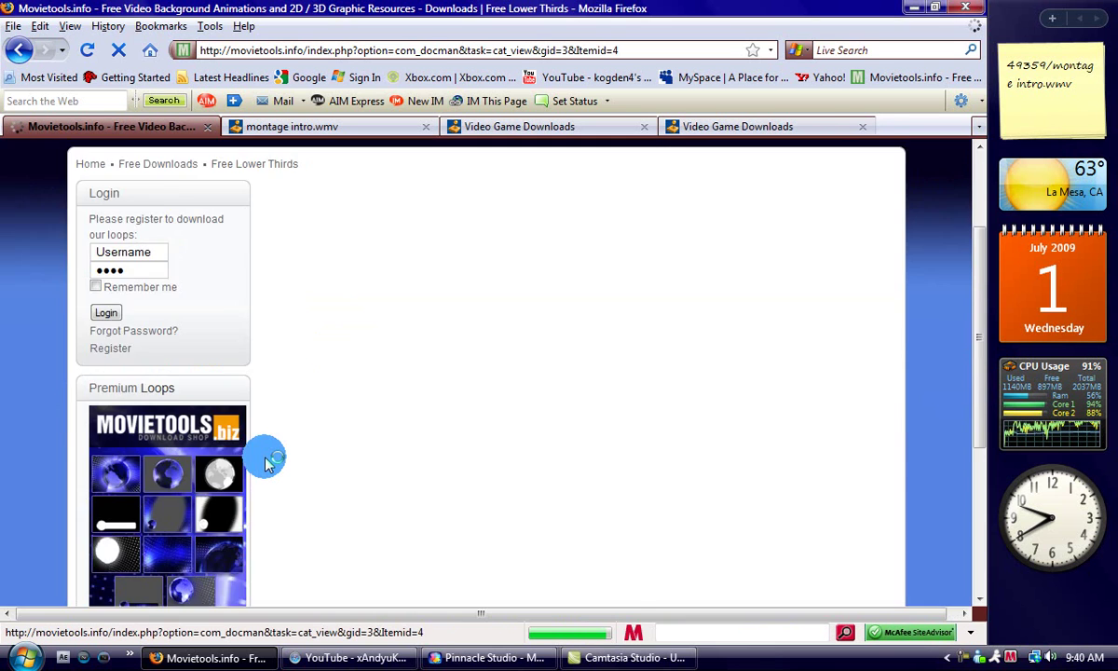
scroll(263, 456, up, 4)
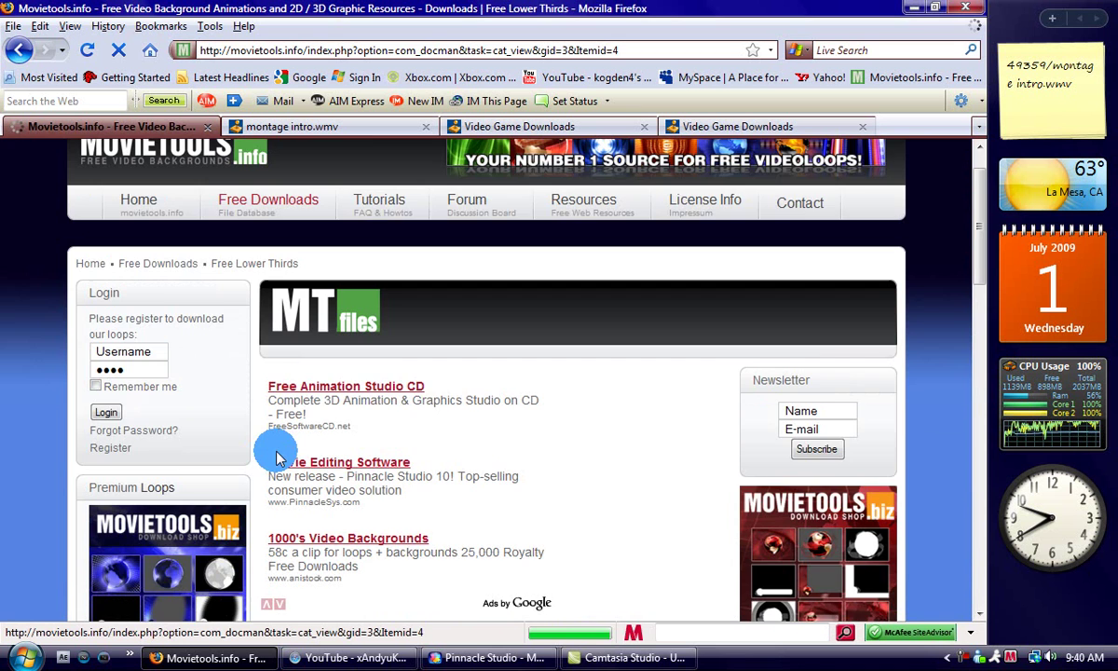
scroll(276, 458, down, 6)
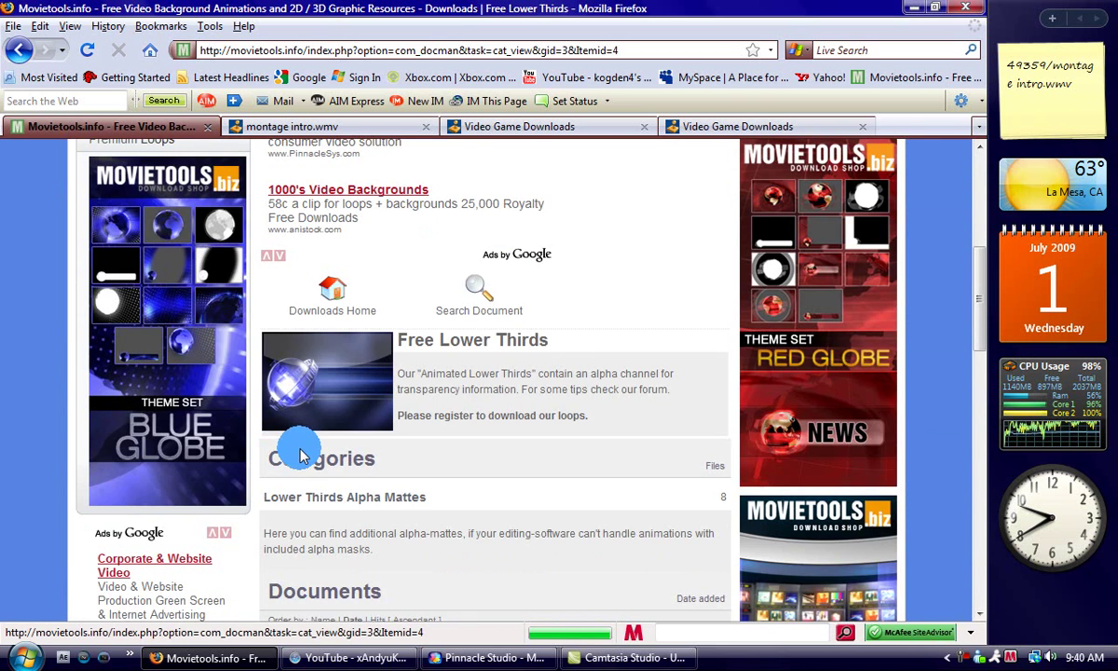
scroll(298, 453, down, 6)
scroll(391, 345, down, 2)
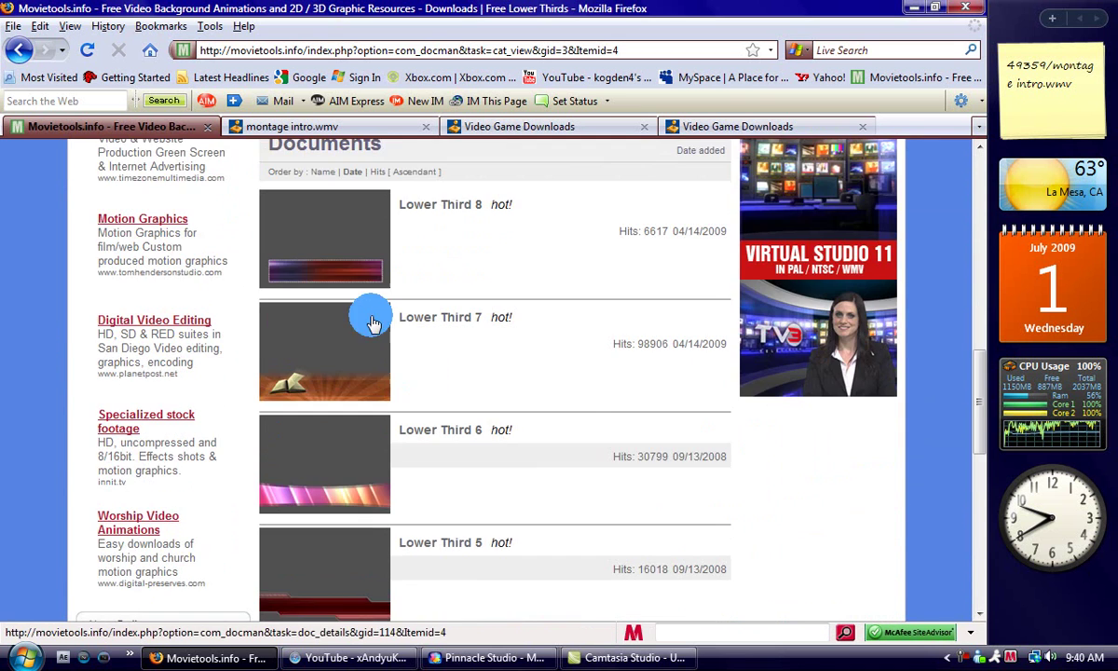
scroll(349, 392, down, 4)
scroll(349, 413, up, 1)
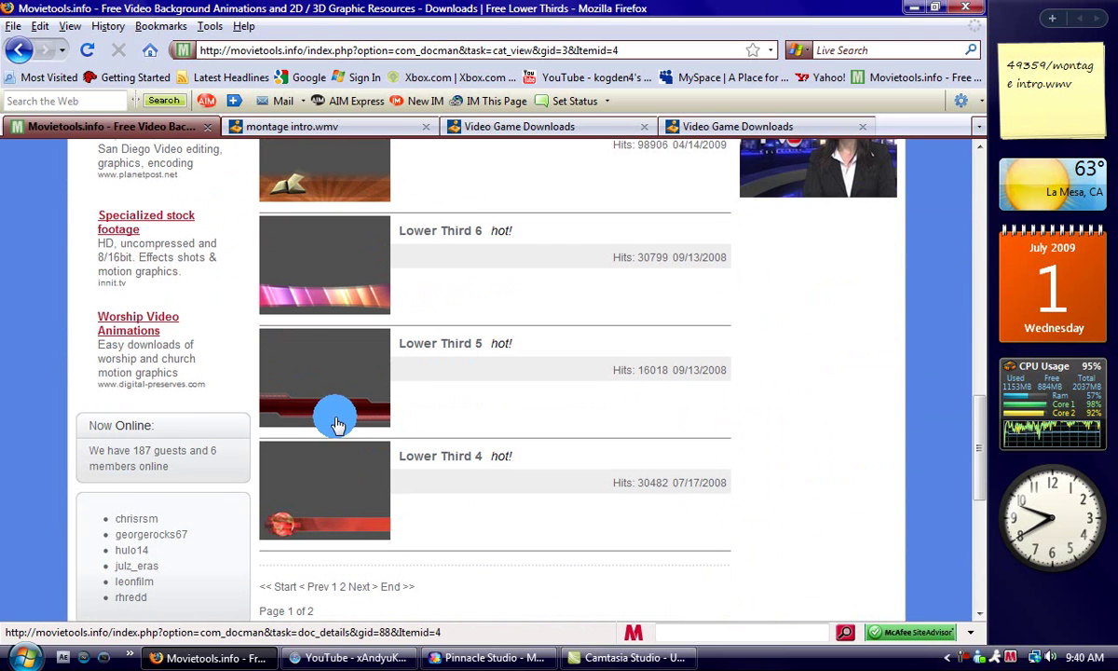
Step: View the Lower Third 5 details (L005_lower_third_05.mov, 5.27 MB), then minimize the browser
click(432, 343)
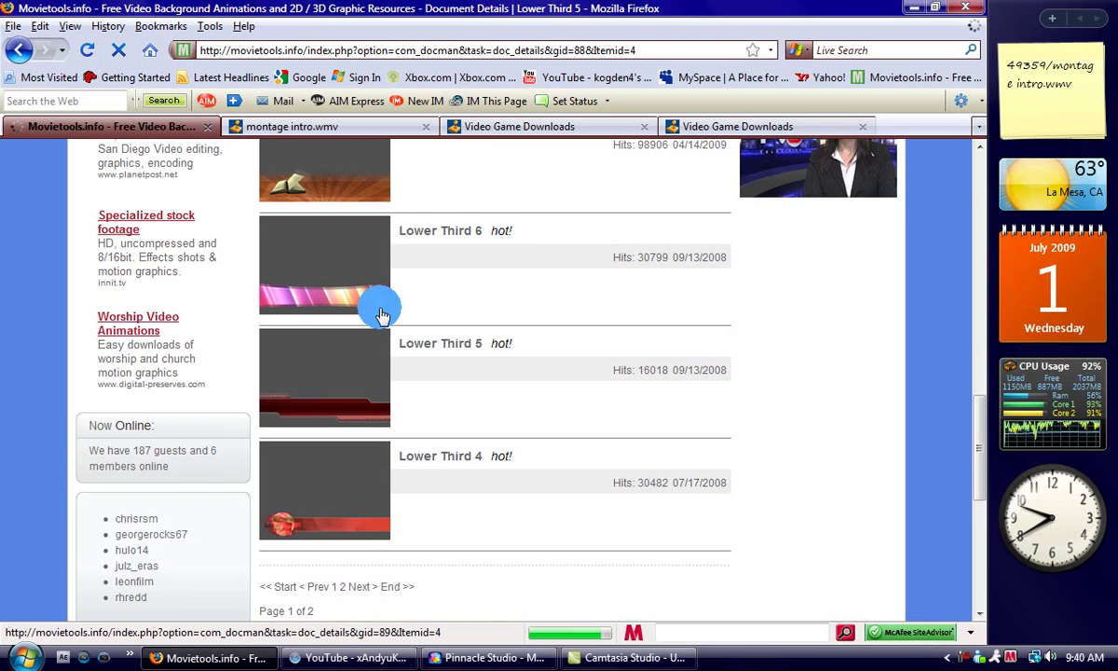
scroll(364, 380, down, 1)
scroll(352, 364, down, 6)
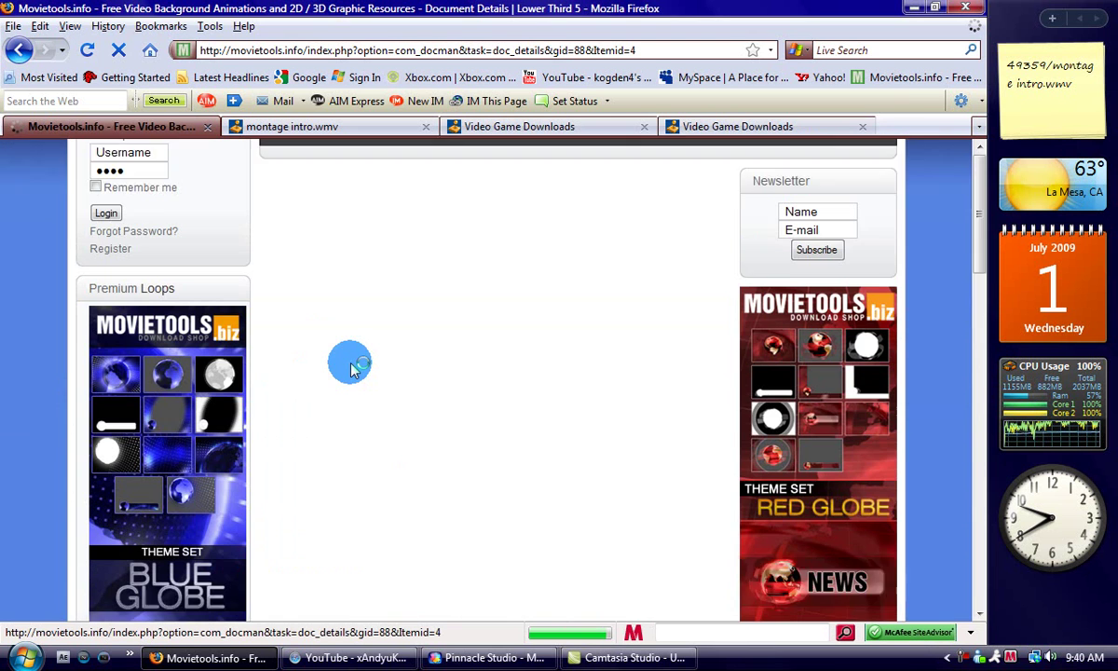
scroll(350, 363, down, 9)
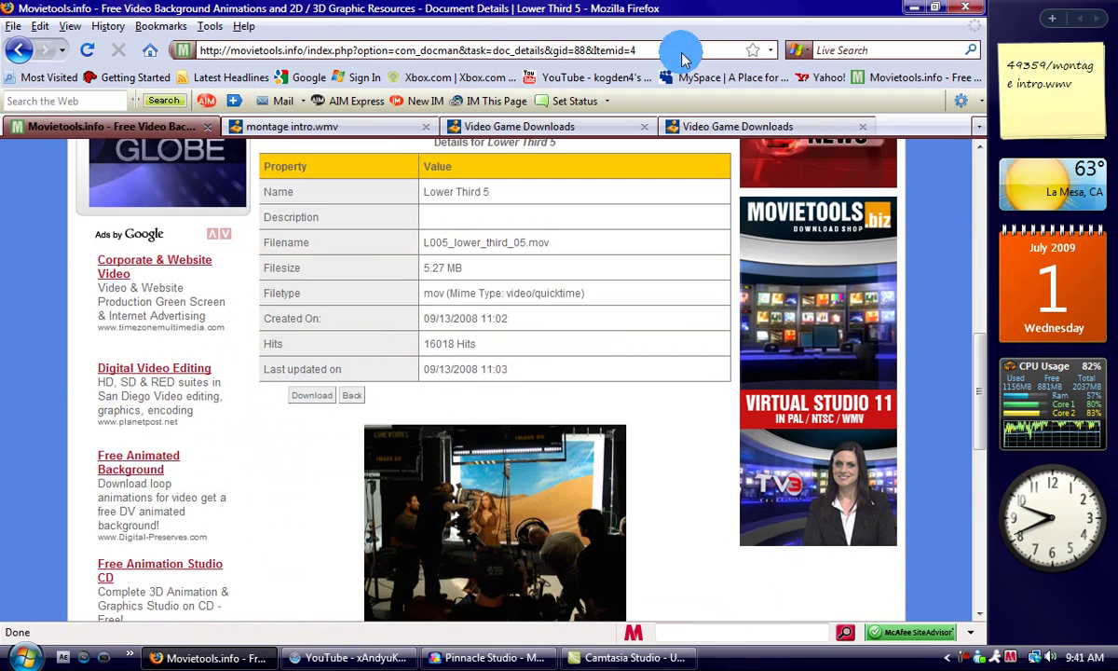
click(911, 7)
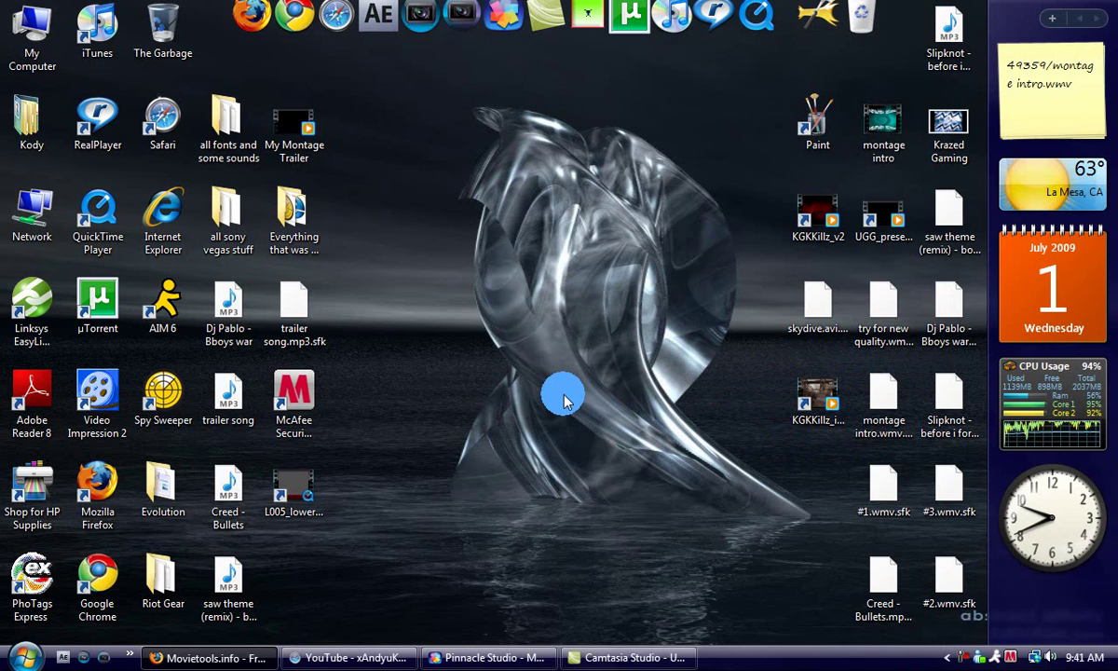
Step: Select the downloaded L005_lower_third_05 file icon on the desktop
click(312, 493)
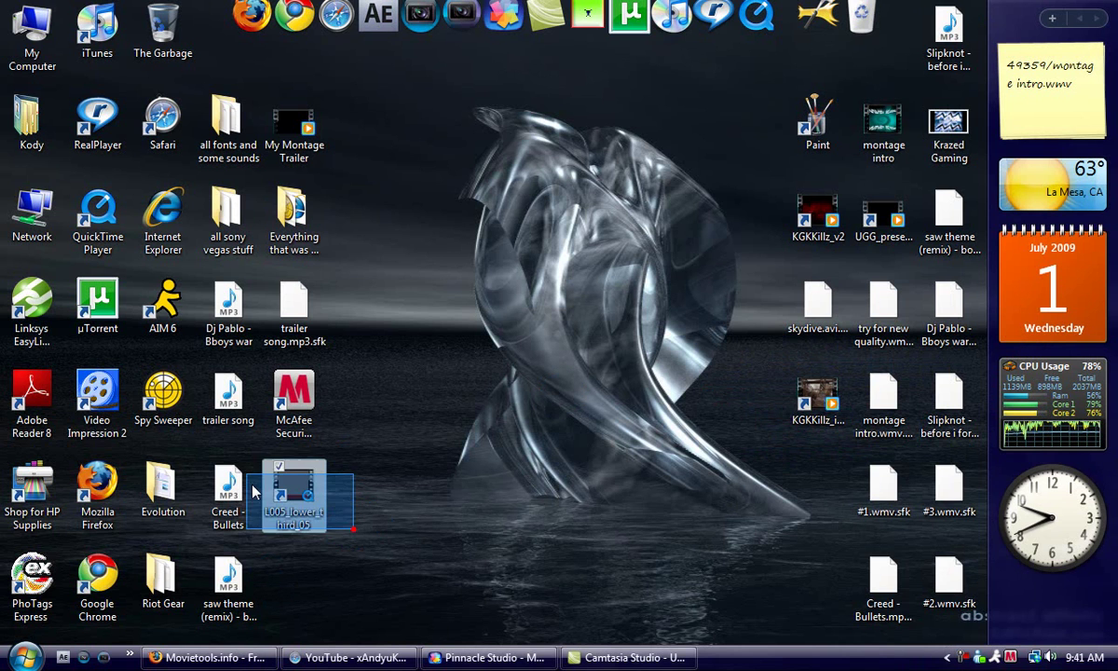
click(365, 489)
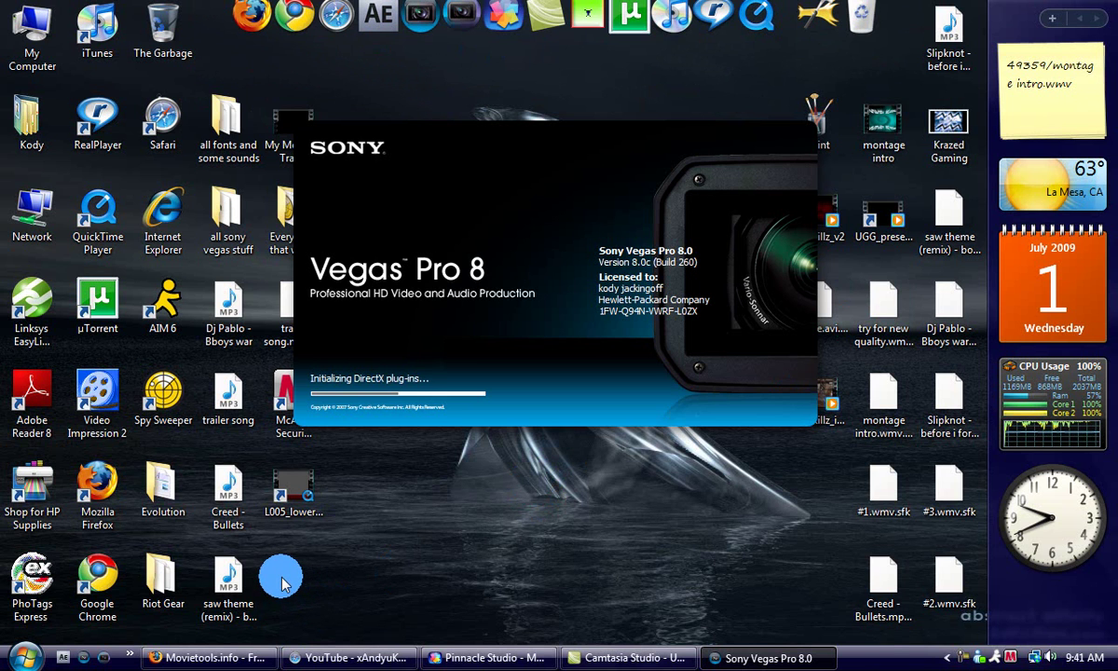
Step: Once the empty Untitled Vegas project has loaded, minimize Vegas to the desktop
drag(331, 579, 534, 544)
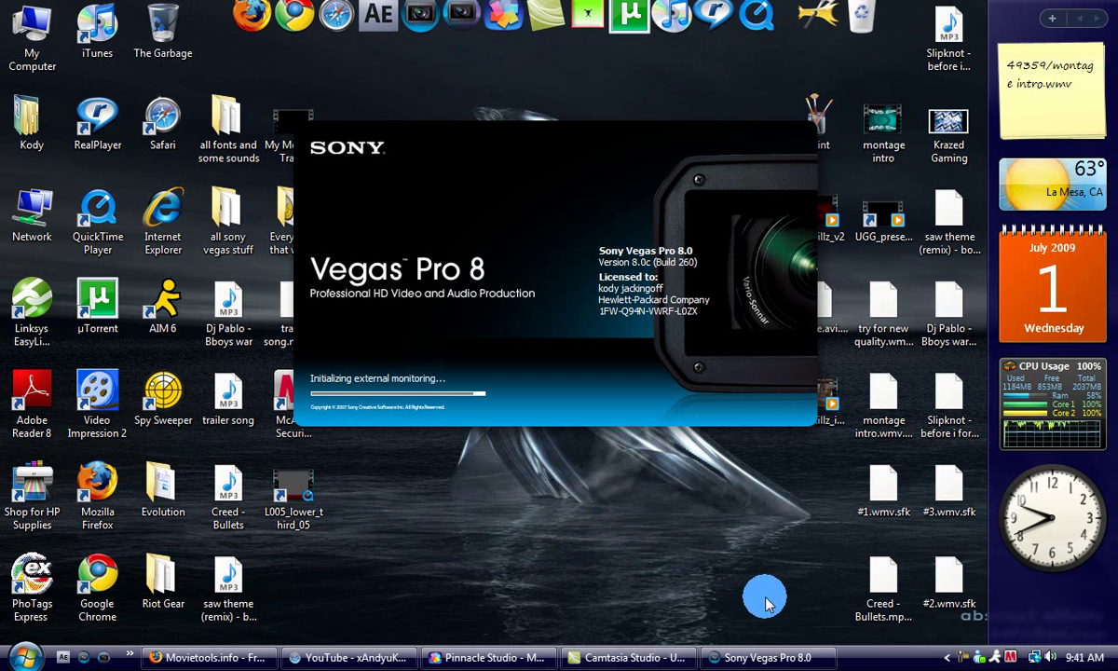
drag(762, 617, 350, 454)
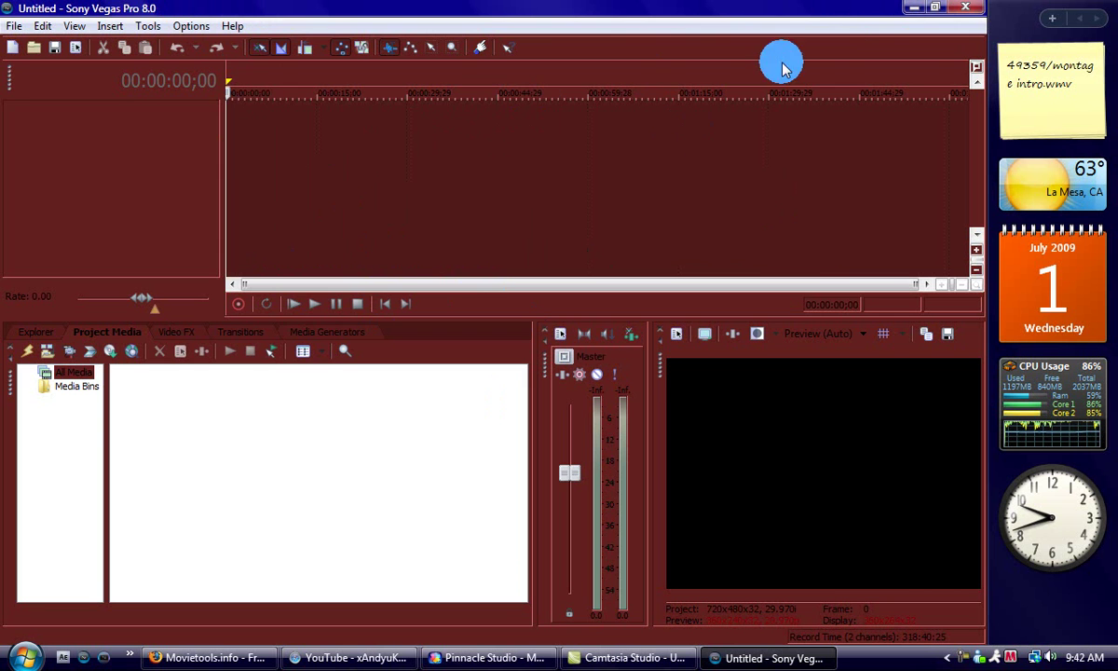
click(918, 10)
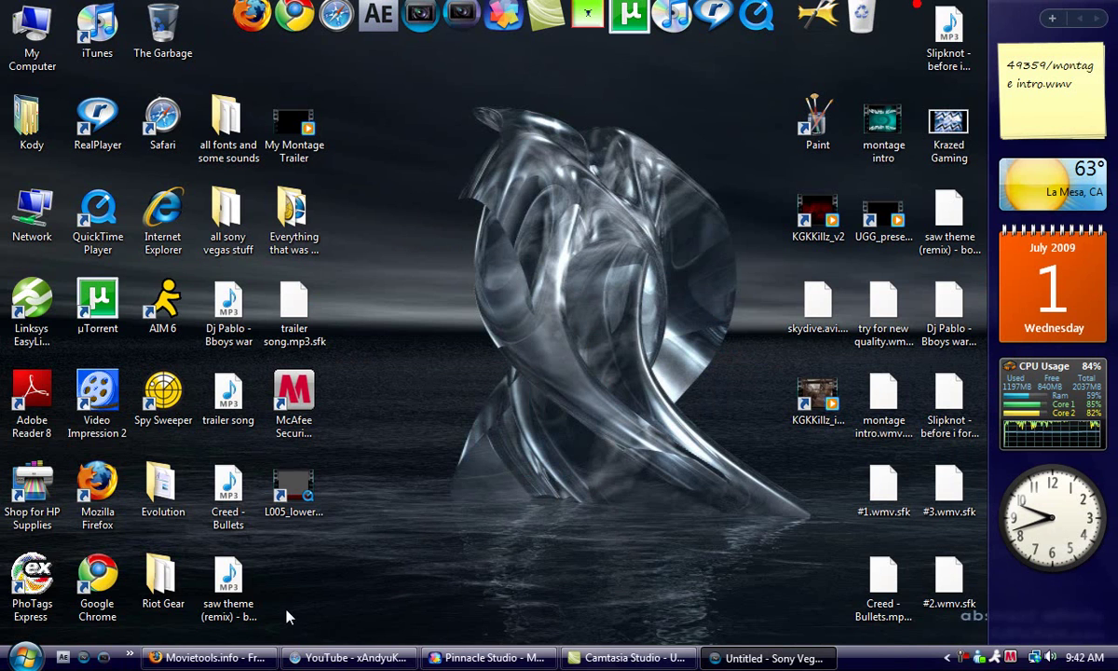
Step: Launch Control Panel from Start, minimize the Movietools browser, and open Appearance and Personalization
click(23, 659)
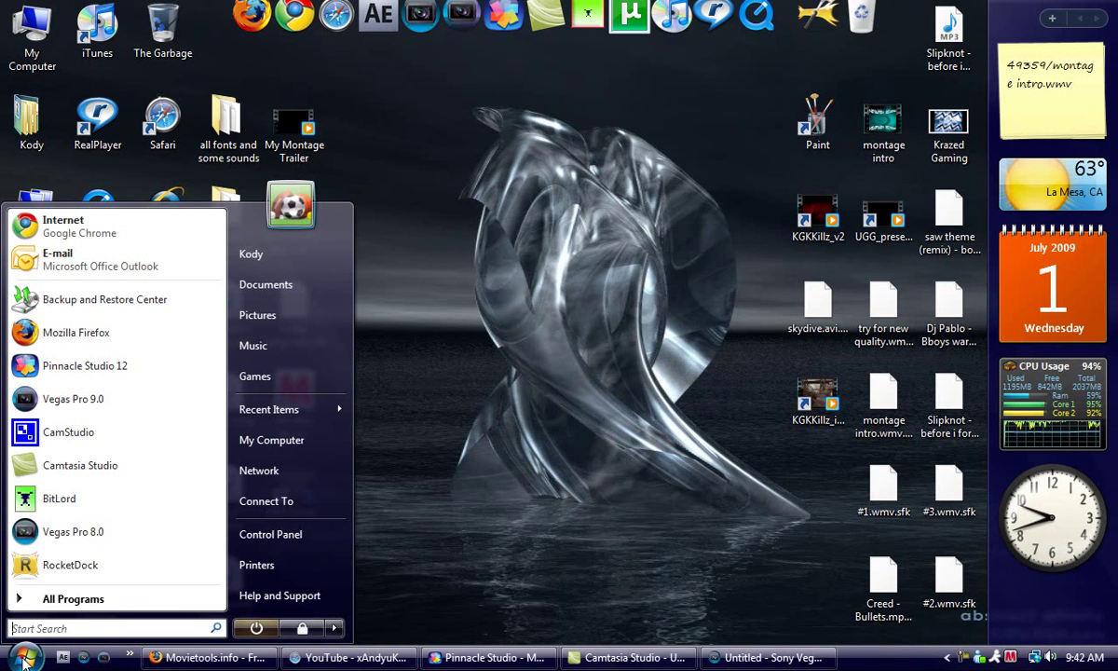
click(305, 530)
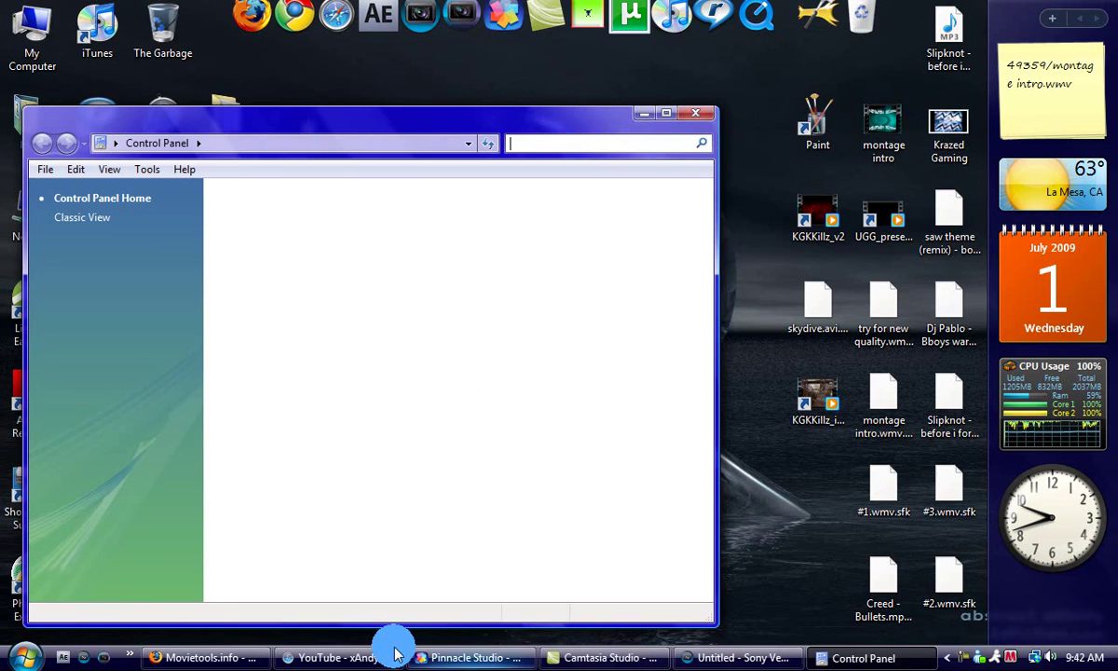
click(209, 657)
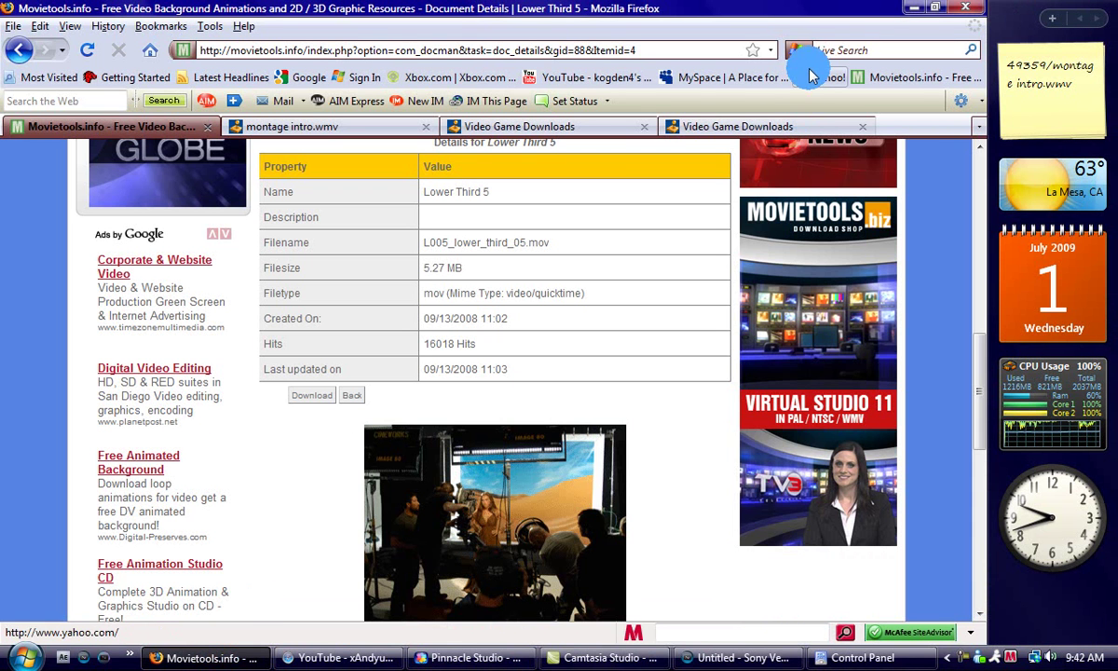
click(932, 8)
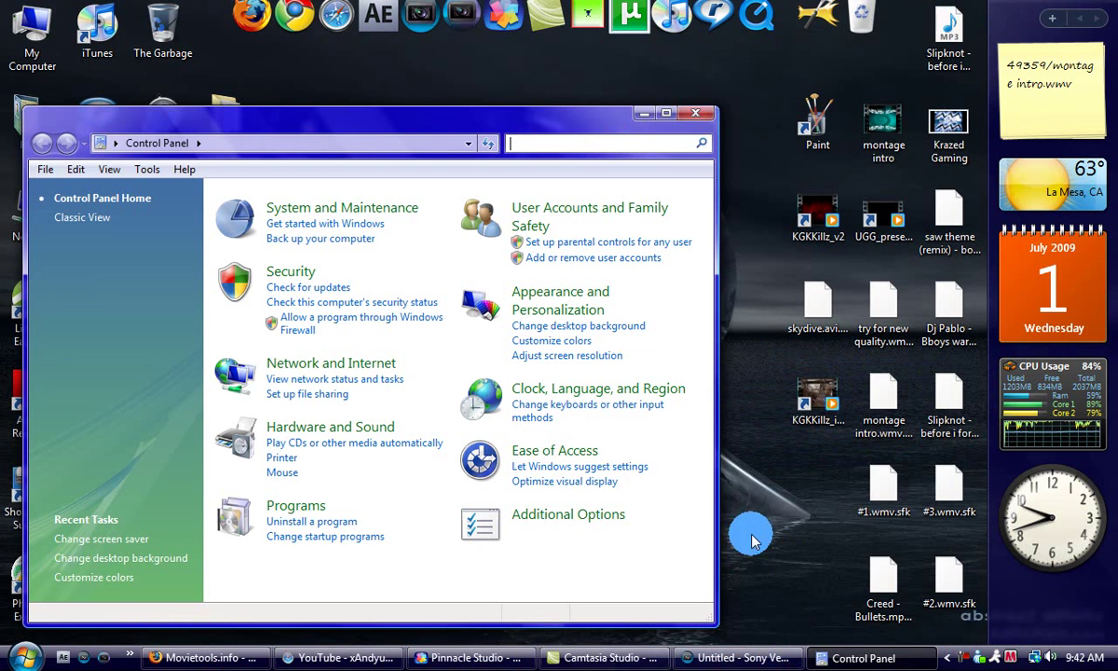
click(567, 309)
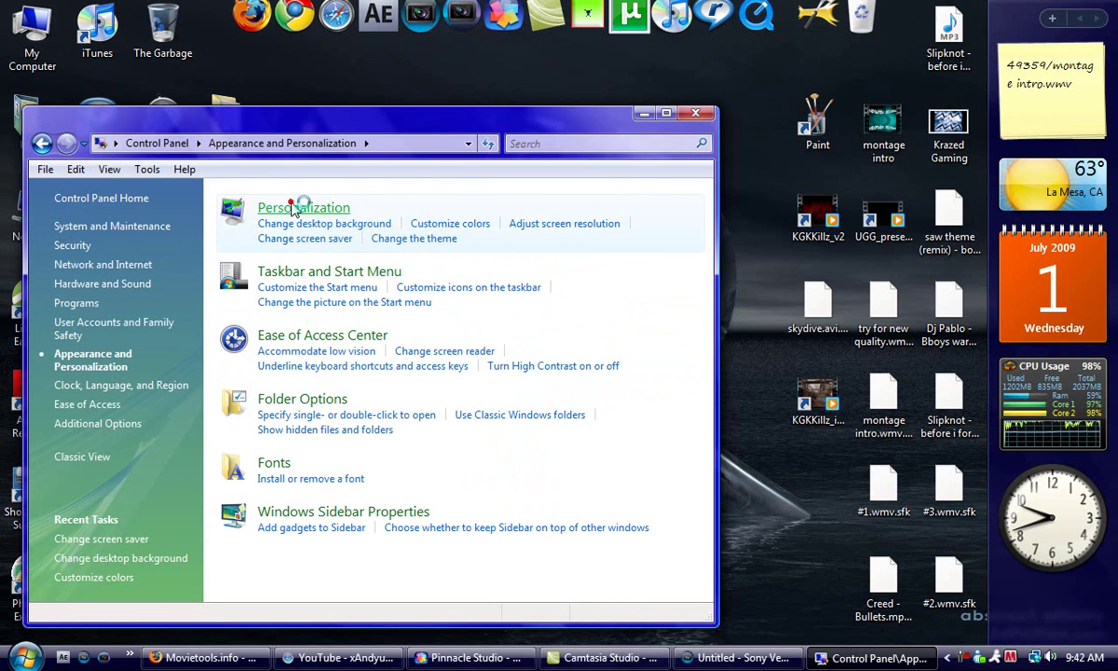
Step: Go through Personalization's Window Color and Appearance to the classic Appearance Settings, scheme Windows Aero
click(294, 209)
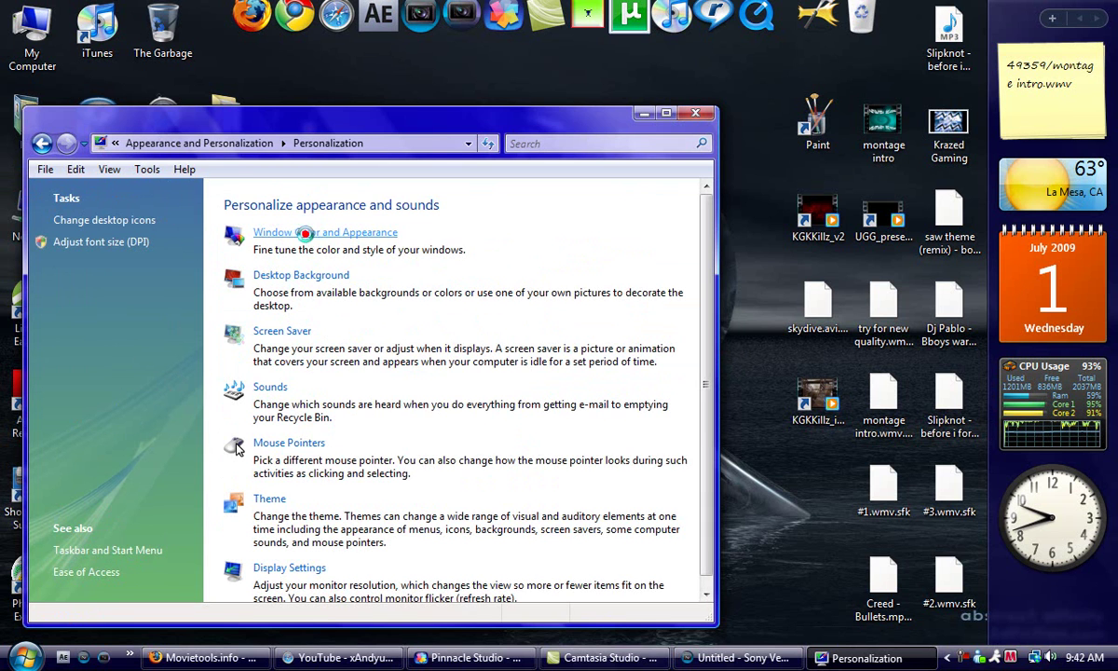
click(307, 234)
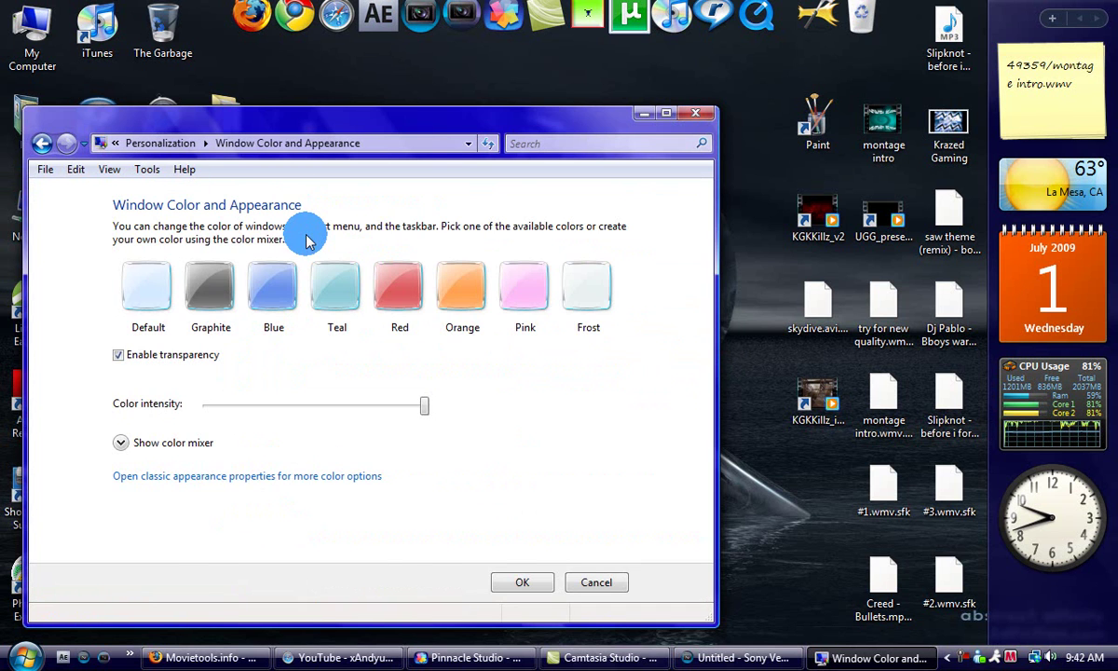
drag(456, 114, 477, 102)
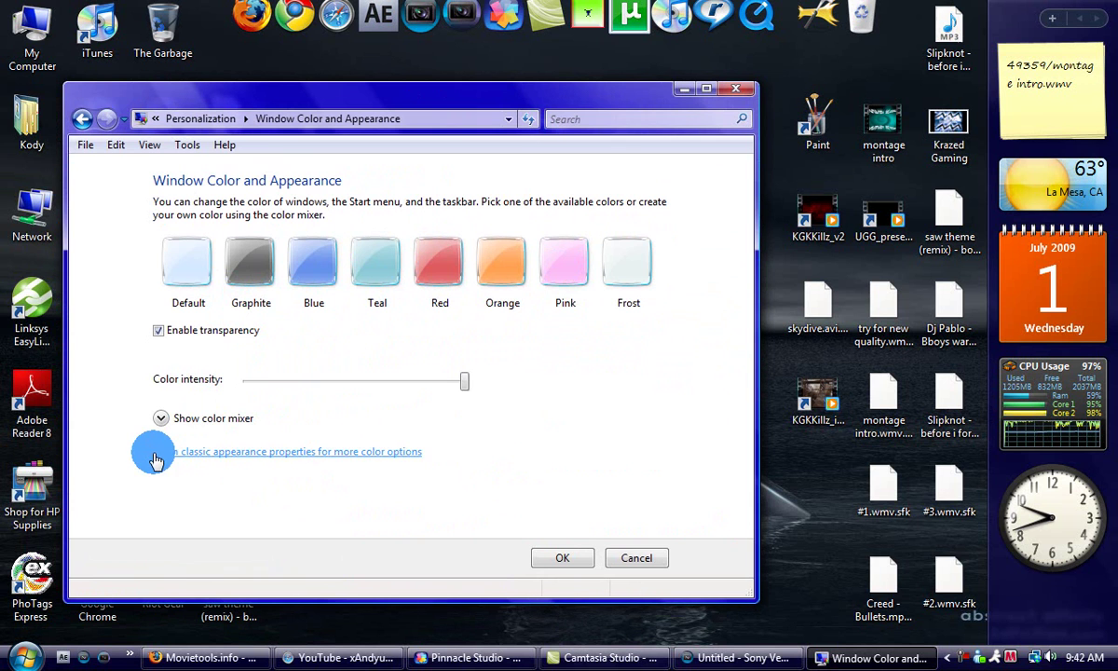
click(359, 454)
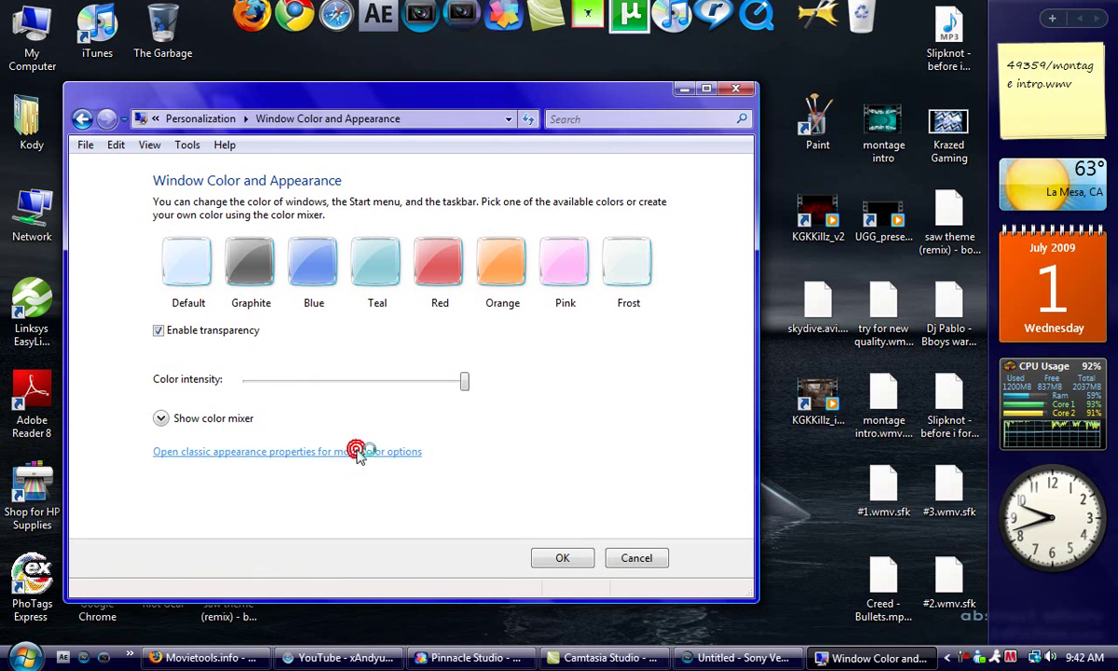
click(82, 119)
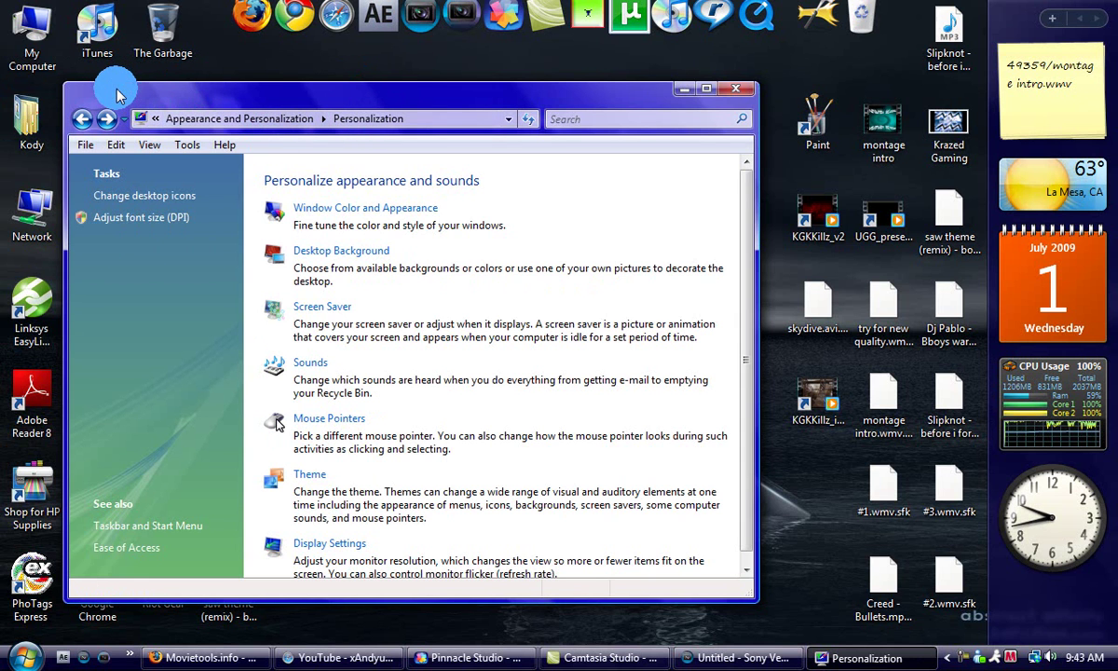
click(365, 207)
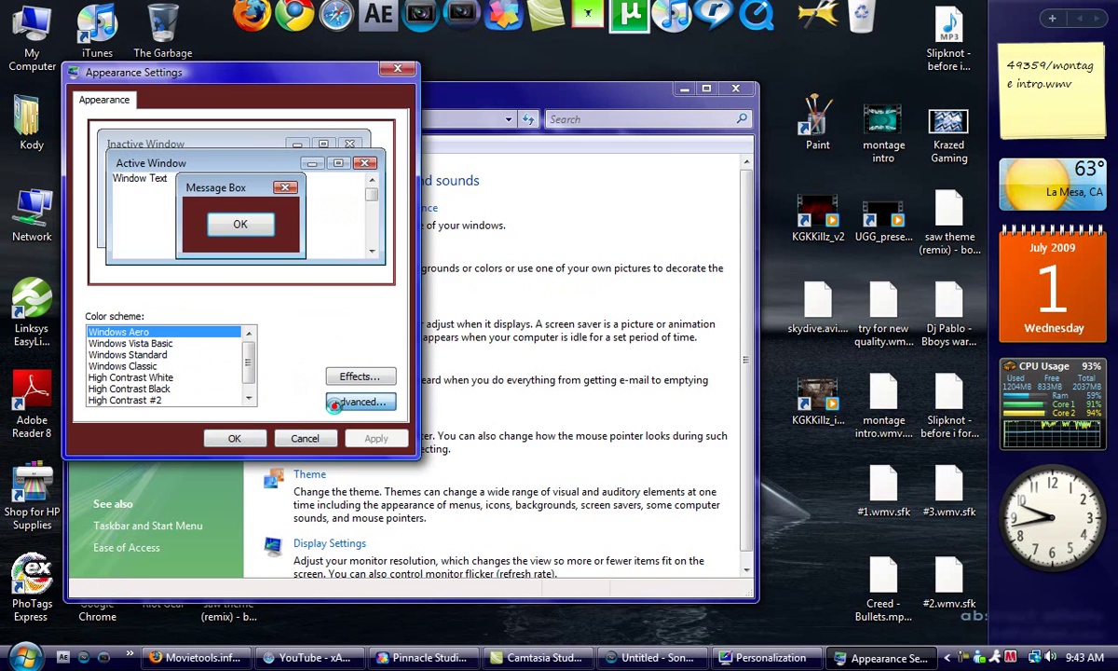
Step: Inspect the 3D Objects colour in Advanced Appearance, then cancel without changes
click(333, 402)
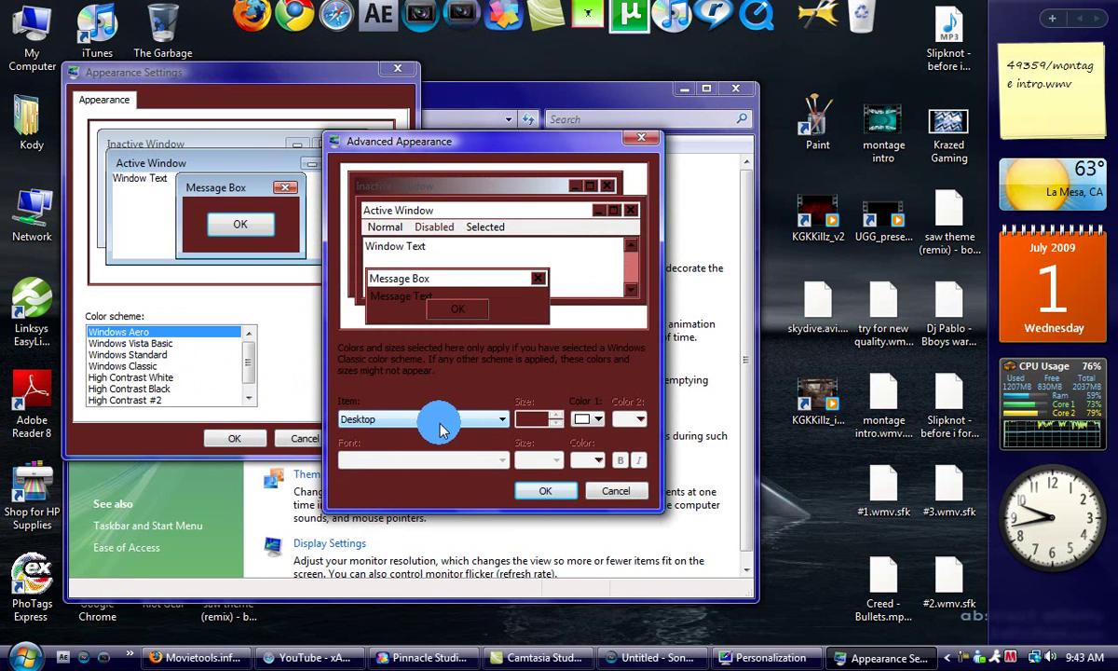
click(441, 427)
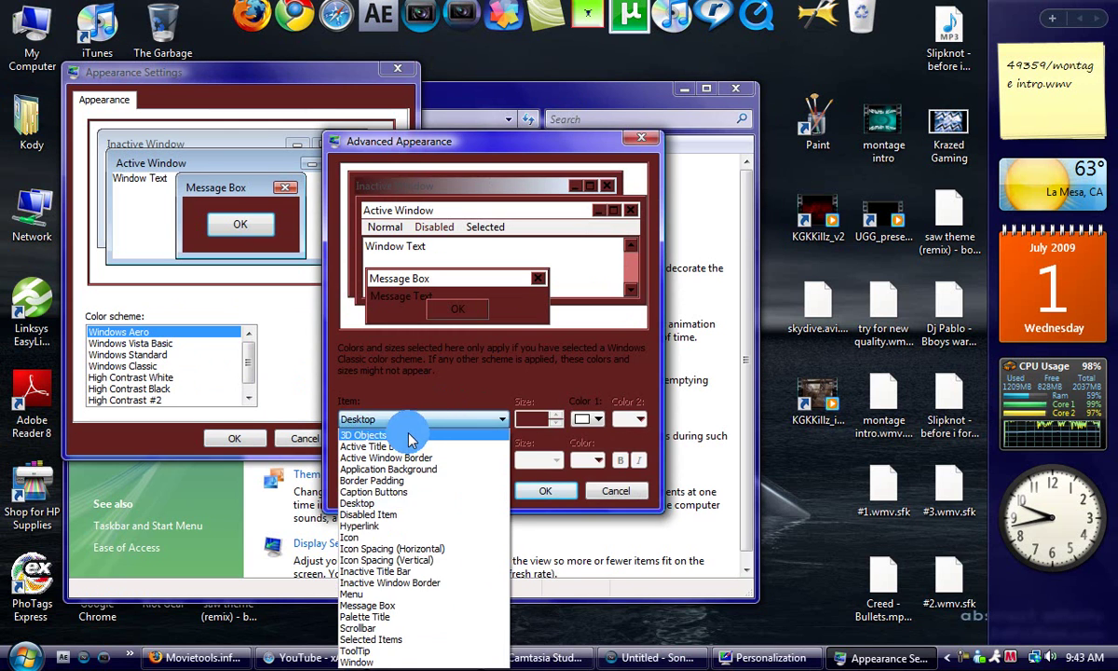
click(410, 438)
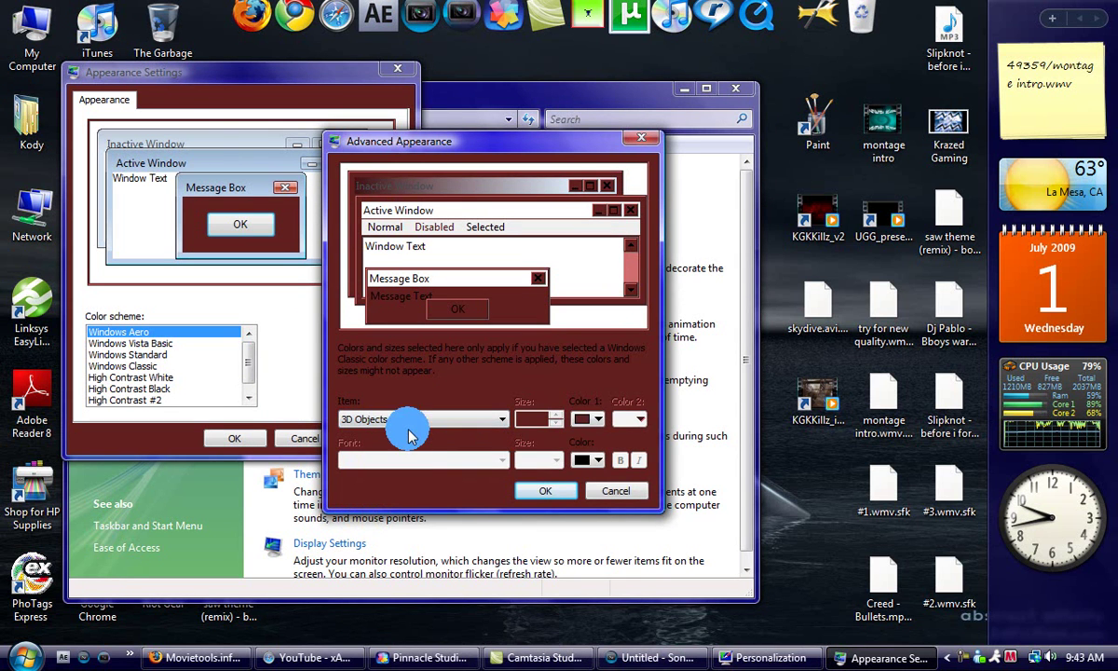
click(589, 418)
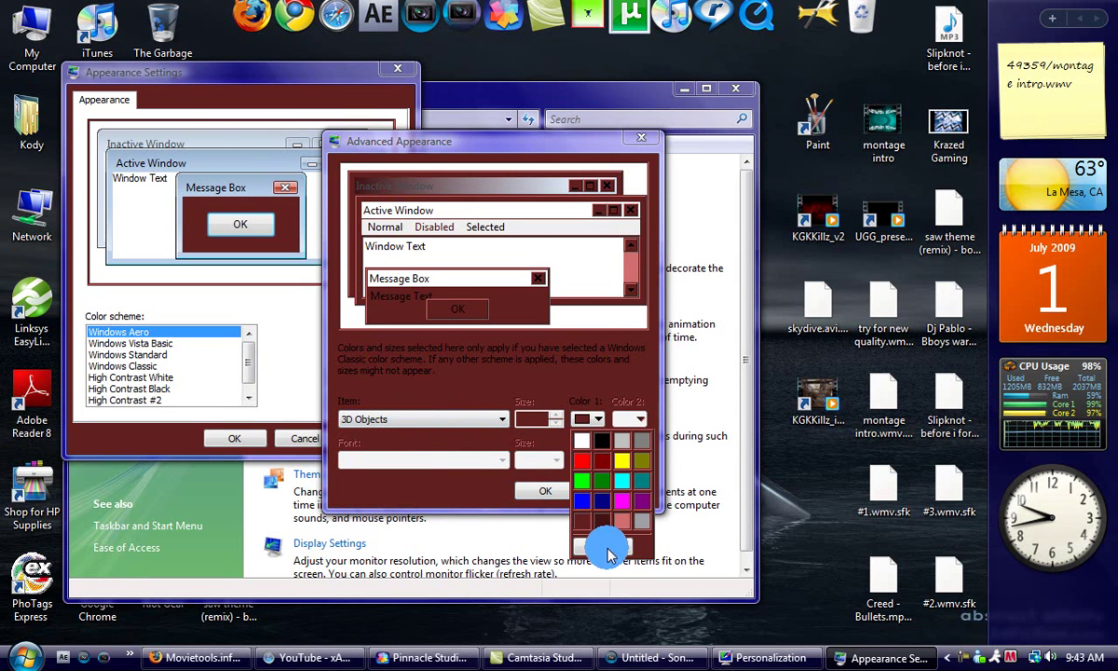
click(601, 546)
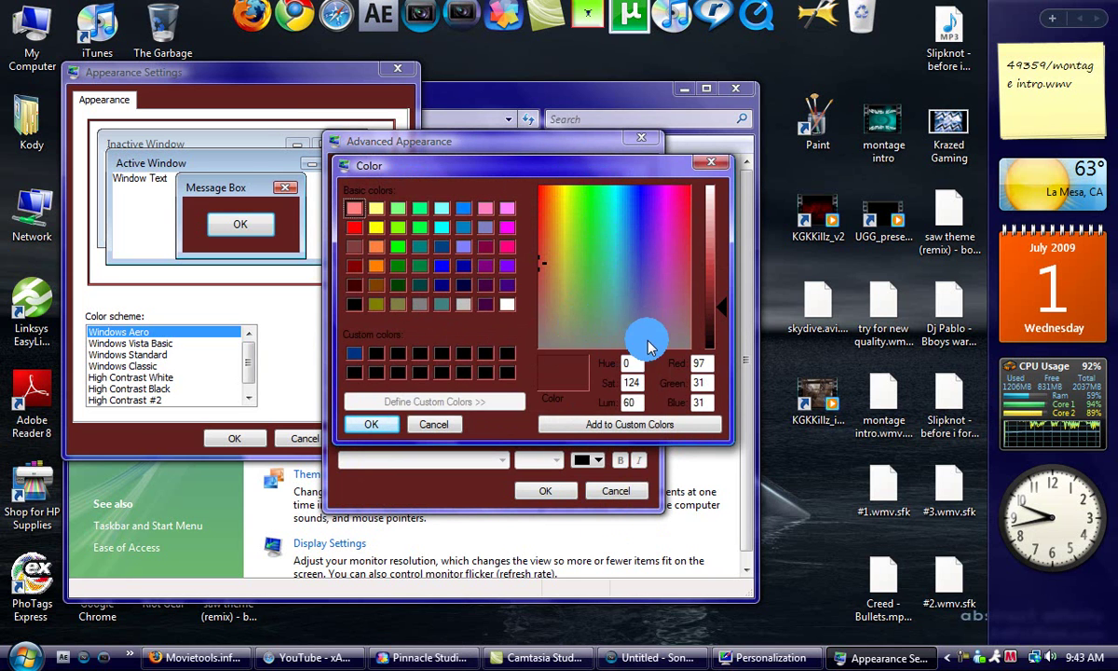
click(438, 425)
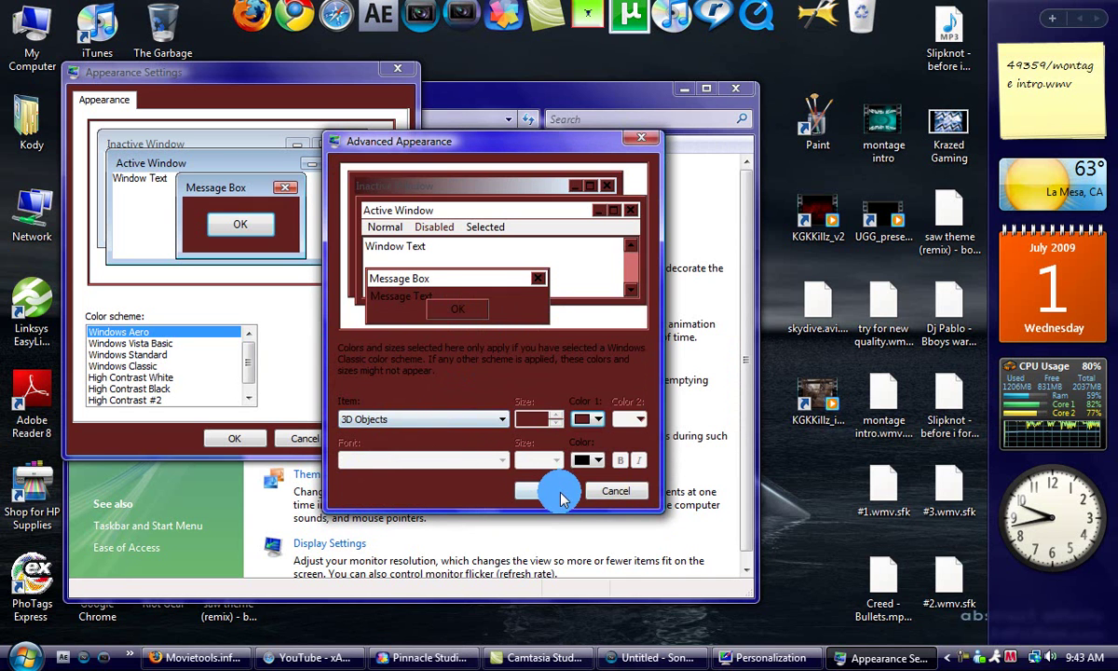
click(626, 491)
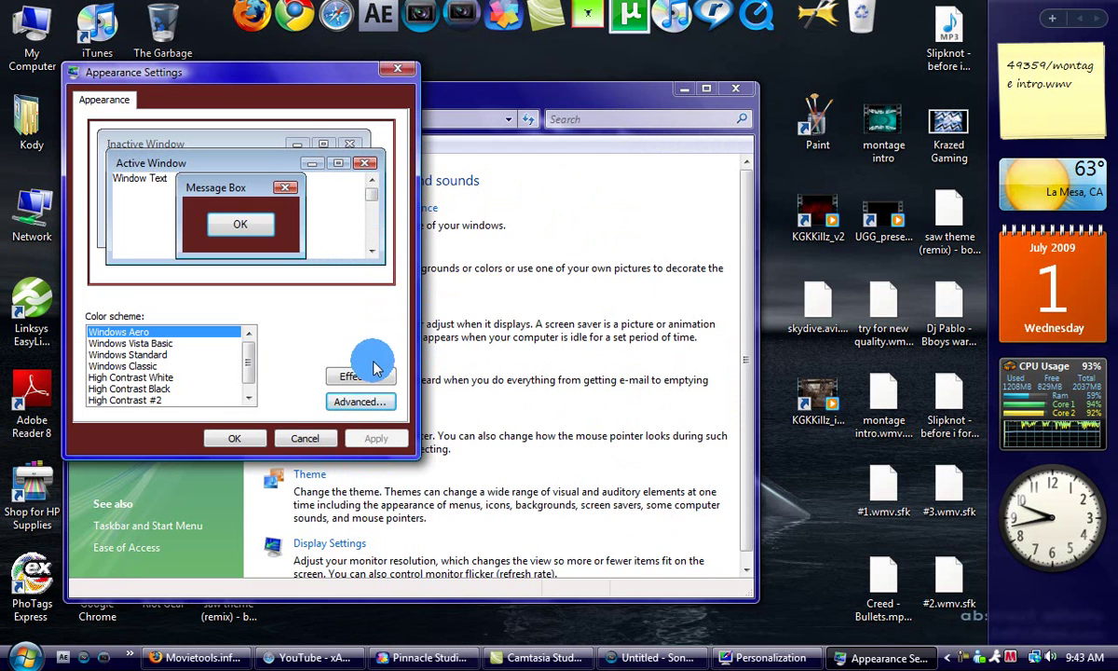
Step: Confirm Appearance Settings, close Personalization, and bring Sony Vegas back to the front
click(261, 437)
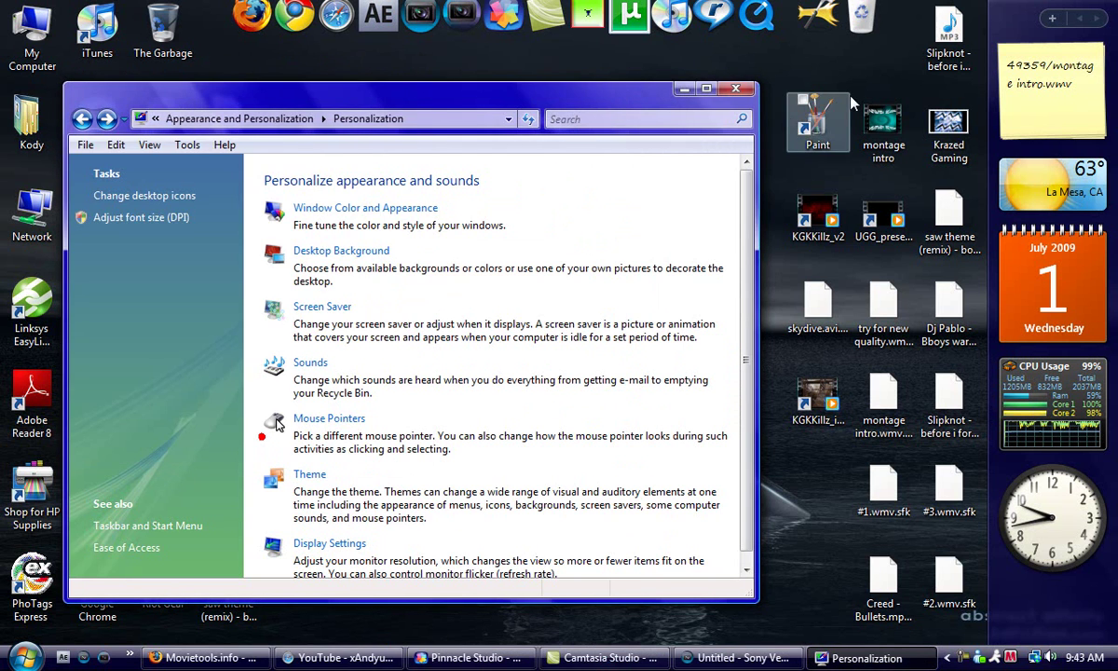
click(735, 91)
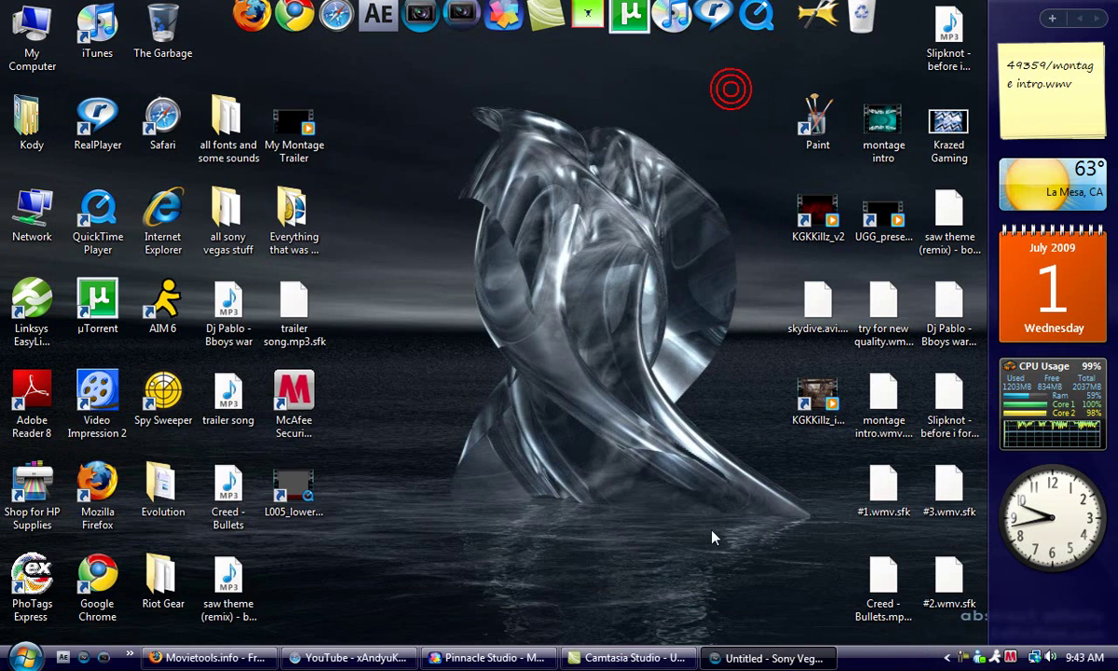
click(764, 658)
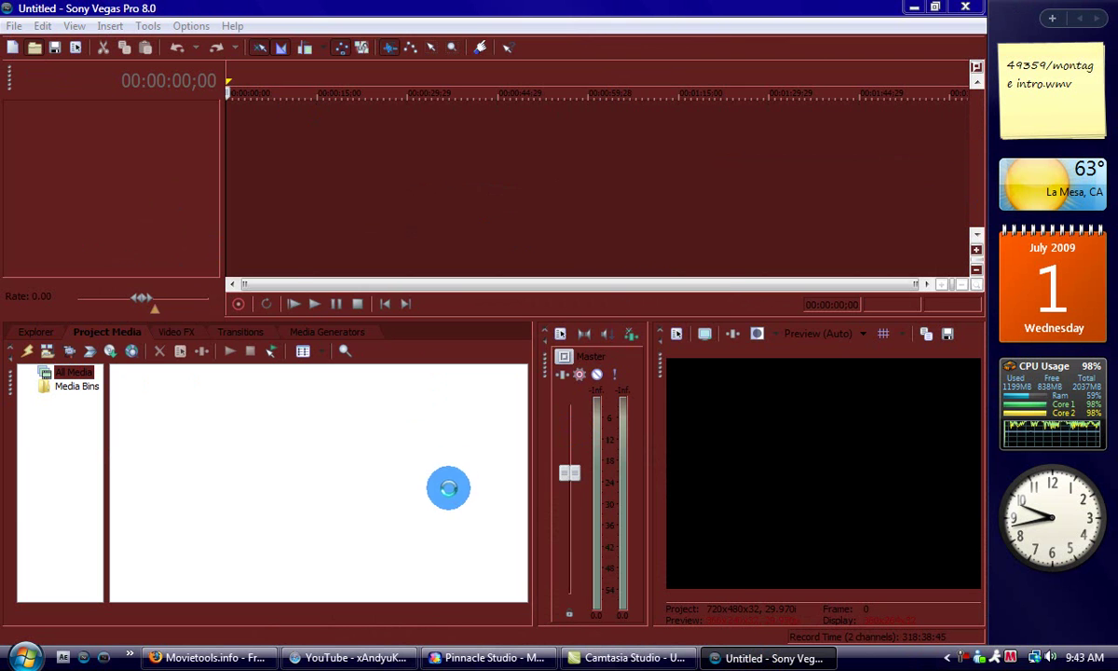
Step: Open the aqua man.avi gameplay clip from Videos > DESKTOP 2 into the project
key(ctrl+o)
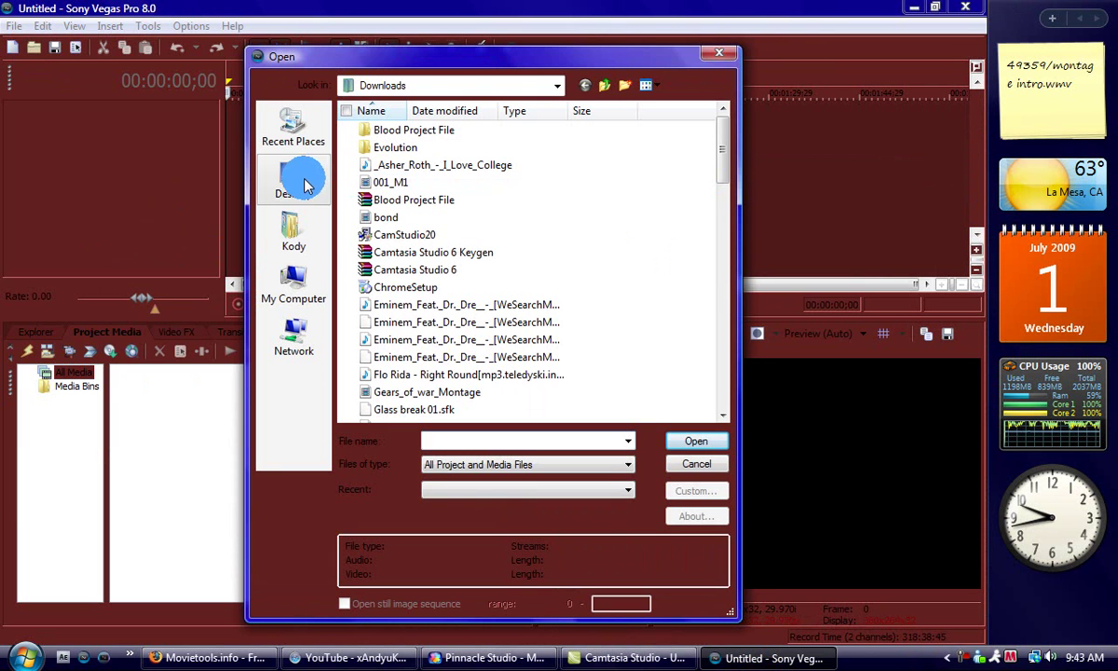
click(293, 228)
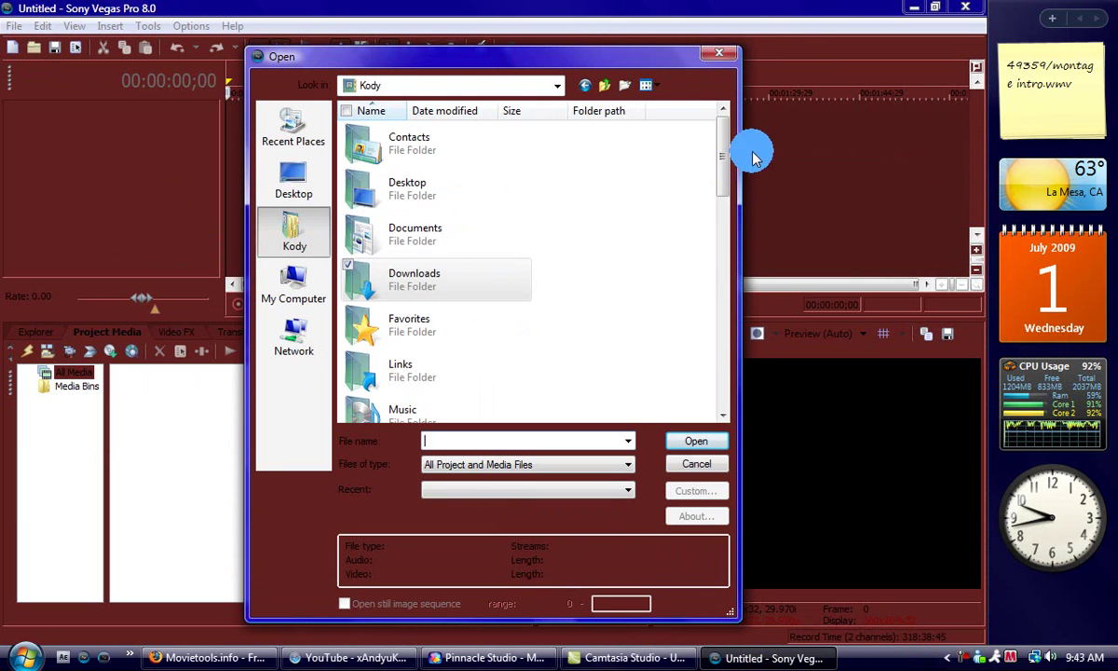
drag(754, 158, 713, 270)
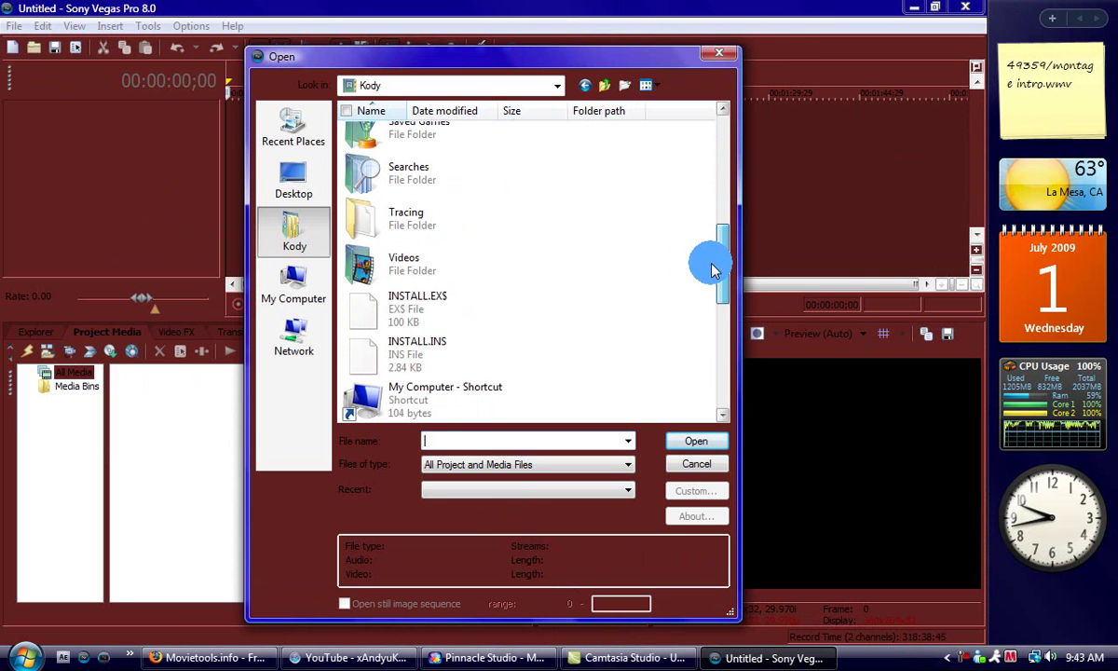
double_click(457, 265)
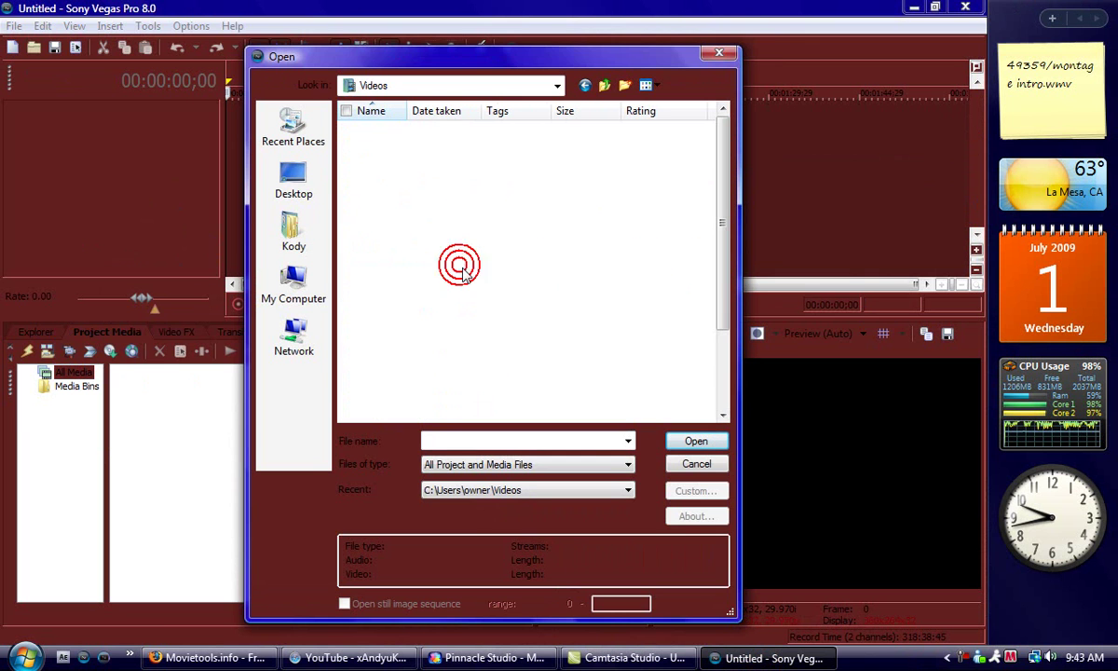
double_click(567, 151)
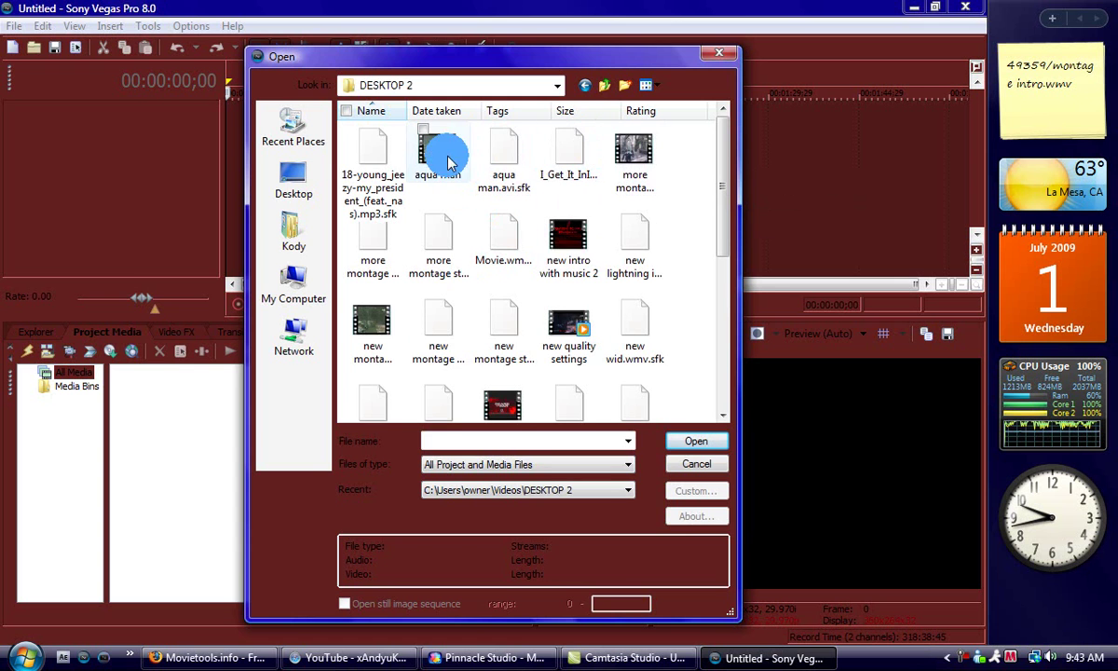
double_click(446, 152)
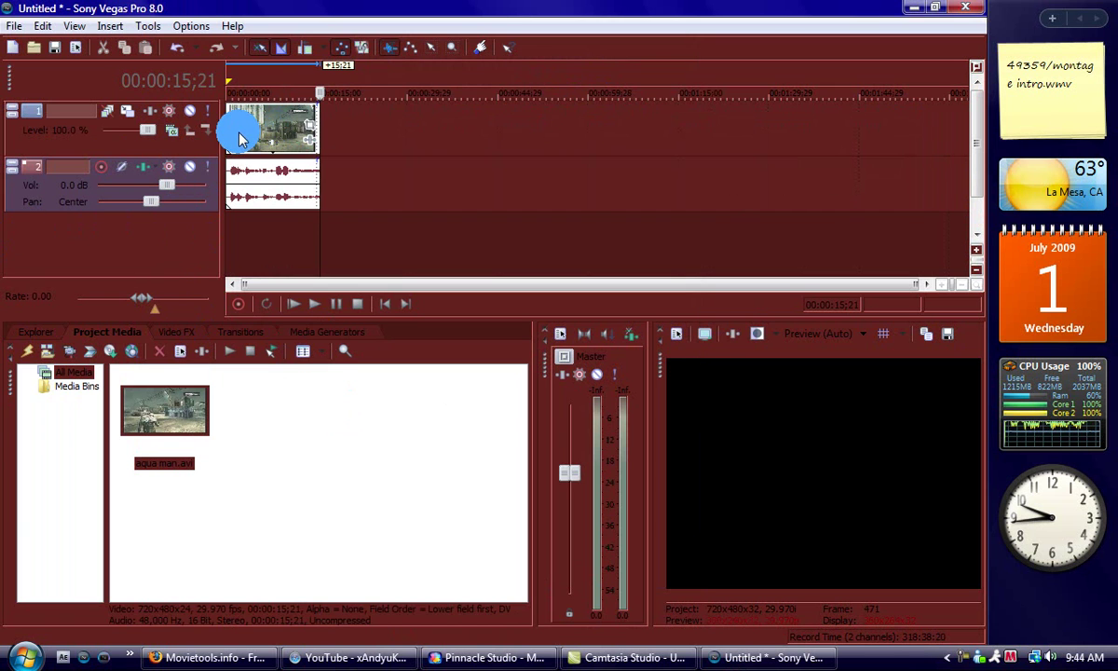
Step: Insert an empty video track above aqua man.avi, scrub the clip, and open Import Media
click(233, 134)
click(169, 228)
right_click(175, 144)
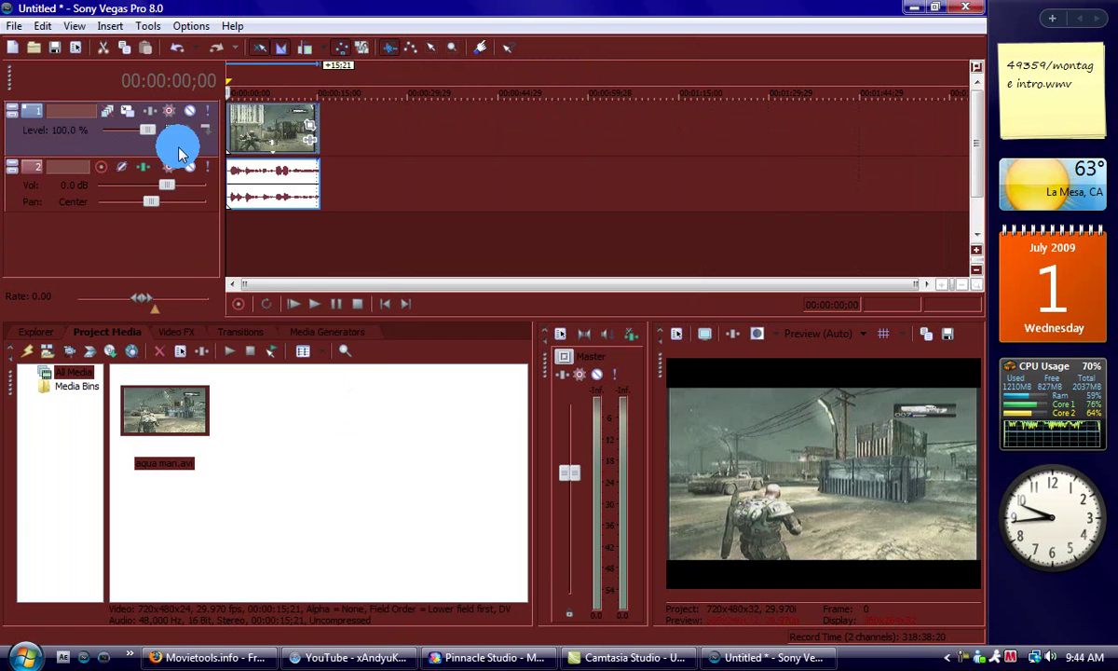
click(275, 183)
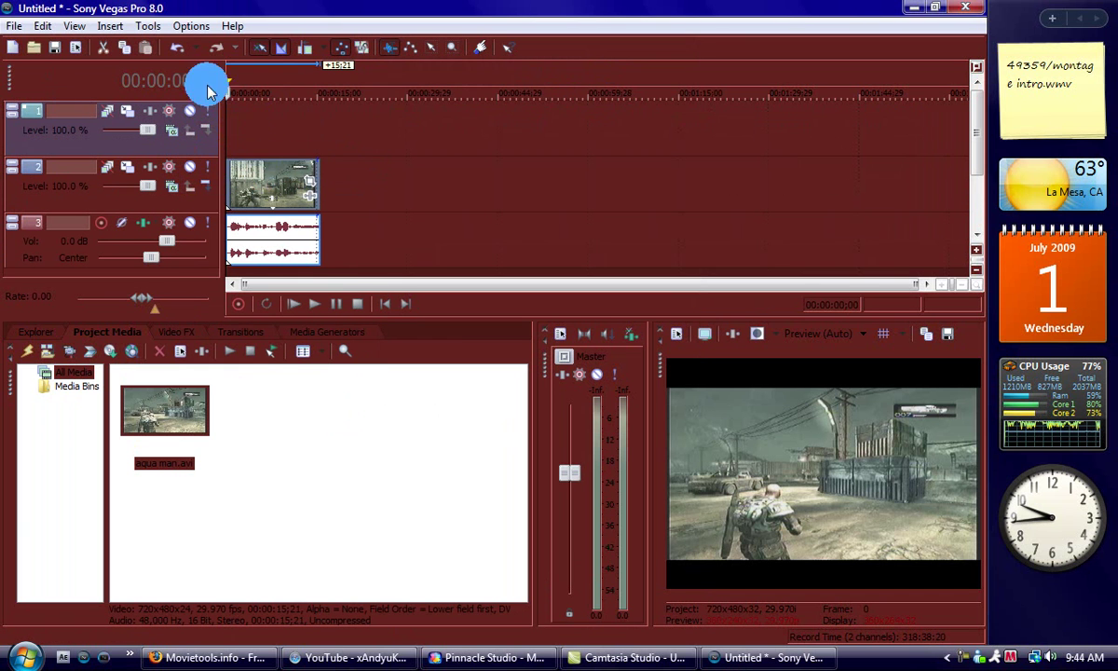
click(280, 191)
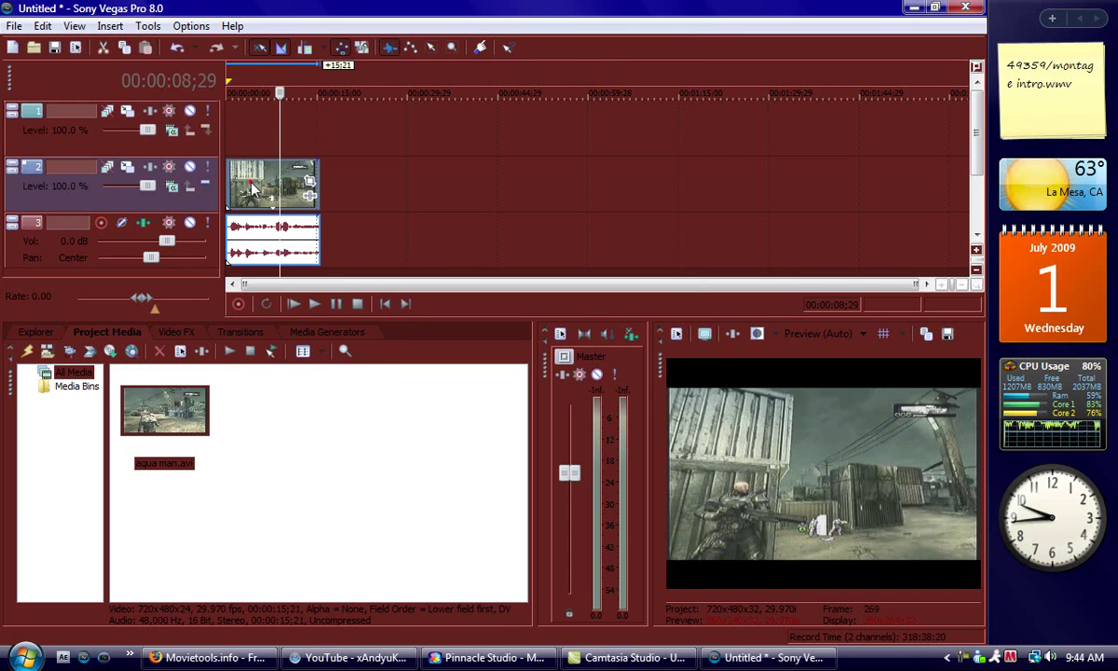
click(251, 189)
drag(275, 192, 216, 191)
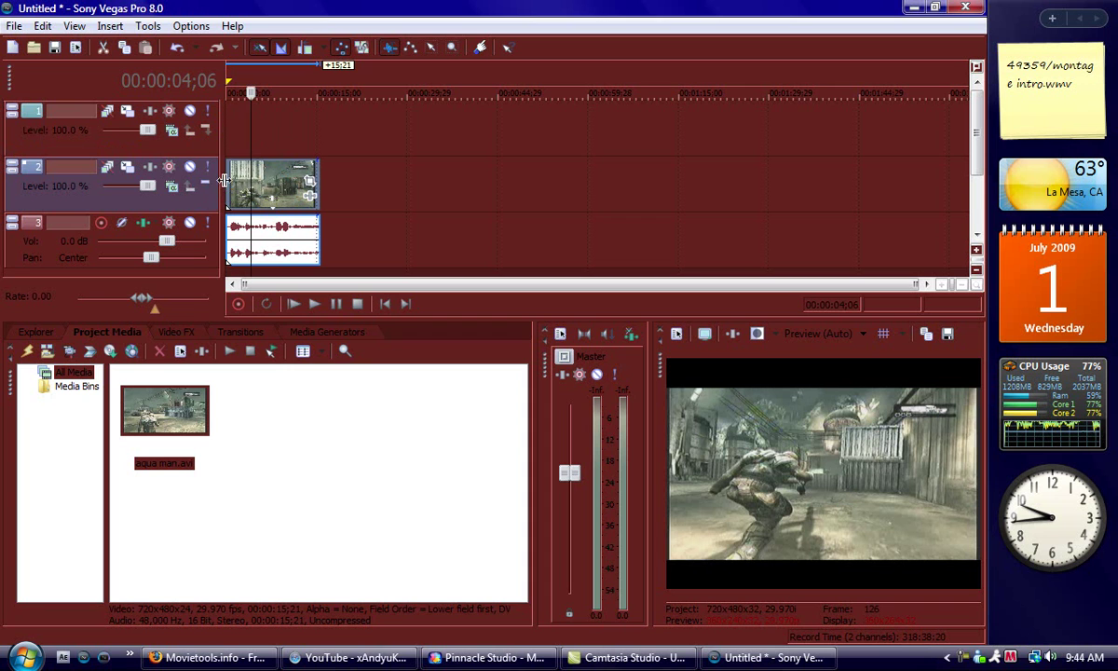
click(226, 171)
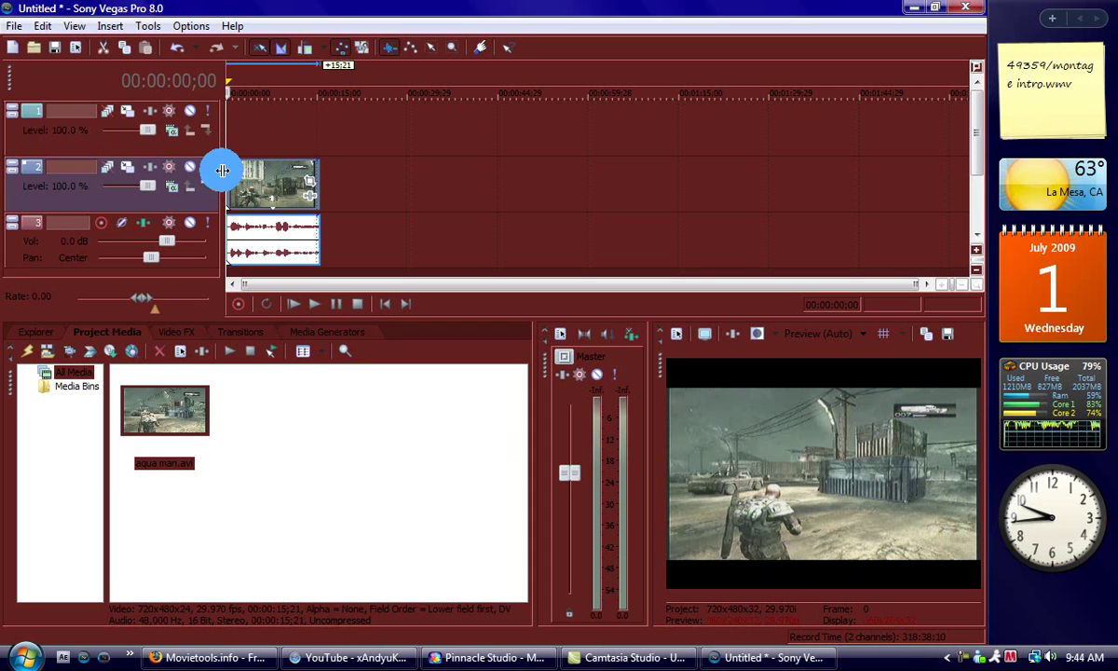
click(51, 350)
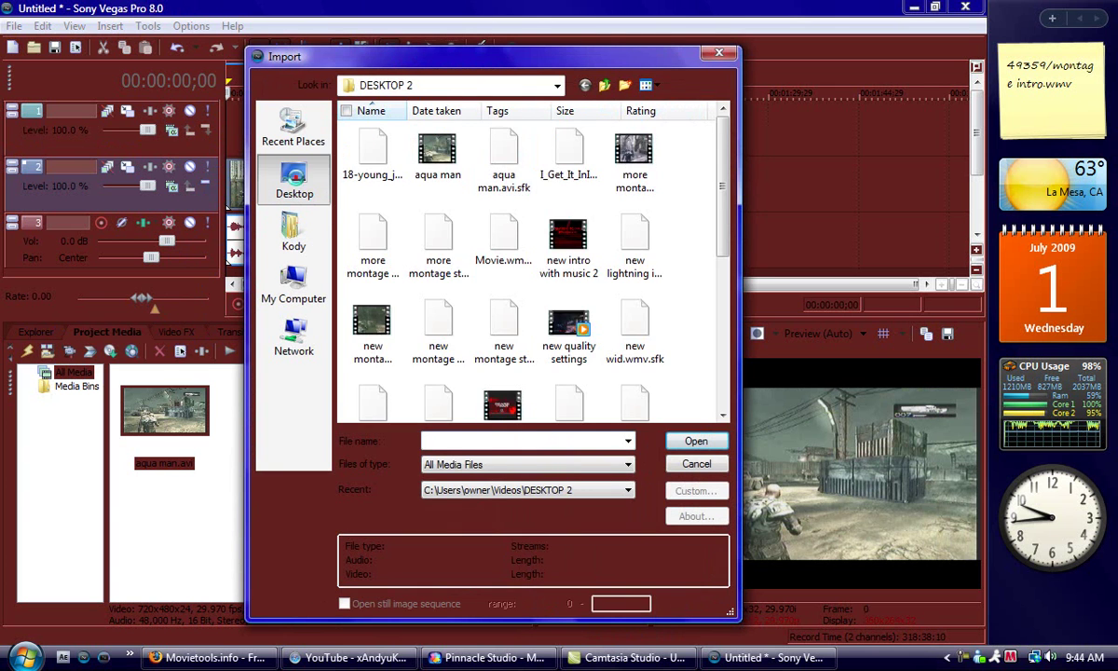
Step: Import L005_lower_third_05.mov from the Desktop and drop it at the top track's start
click(280, 172)
drag(724, 138, 699, 362)
scroll(695, 382, up, 3)
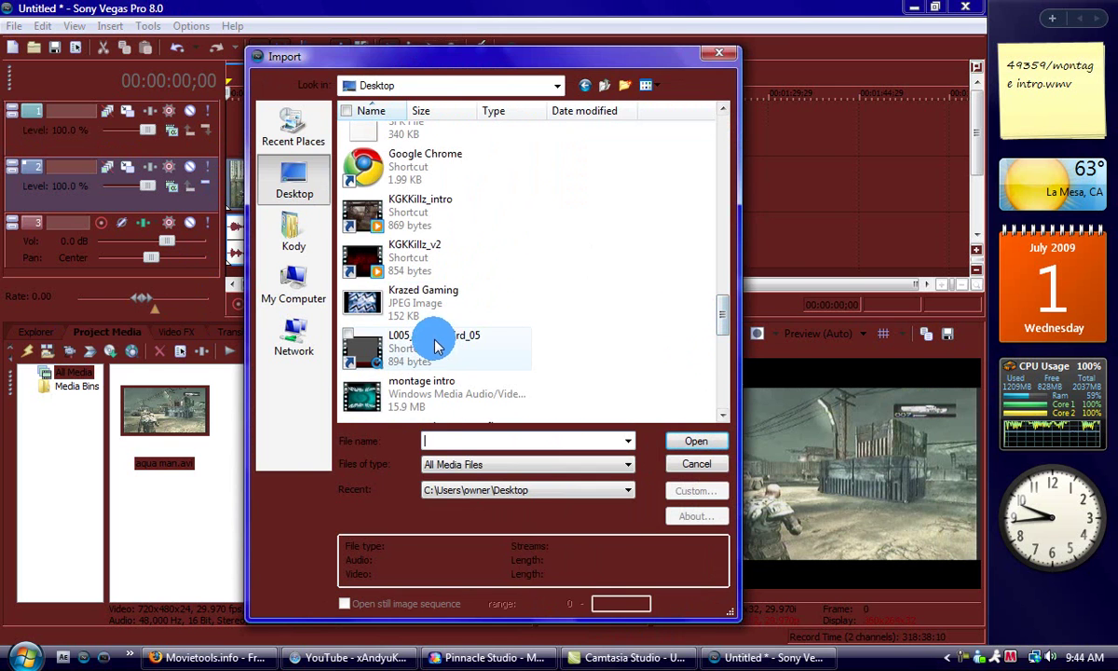
click(435, 345)
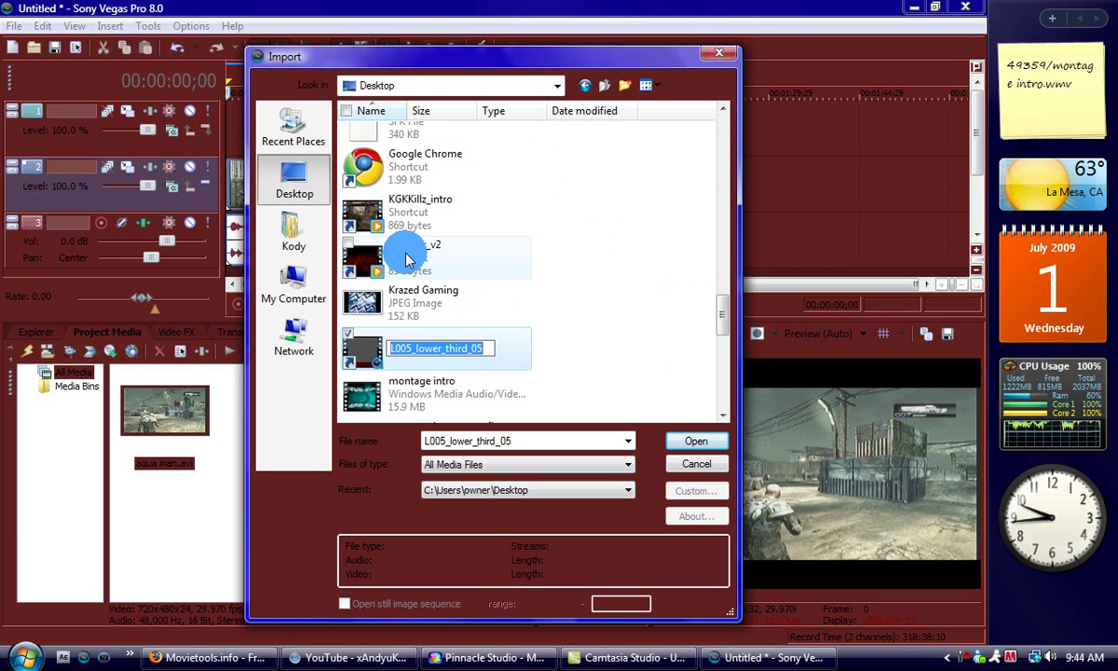
click(696, 441)
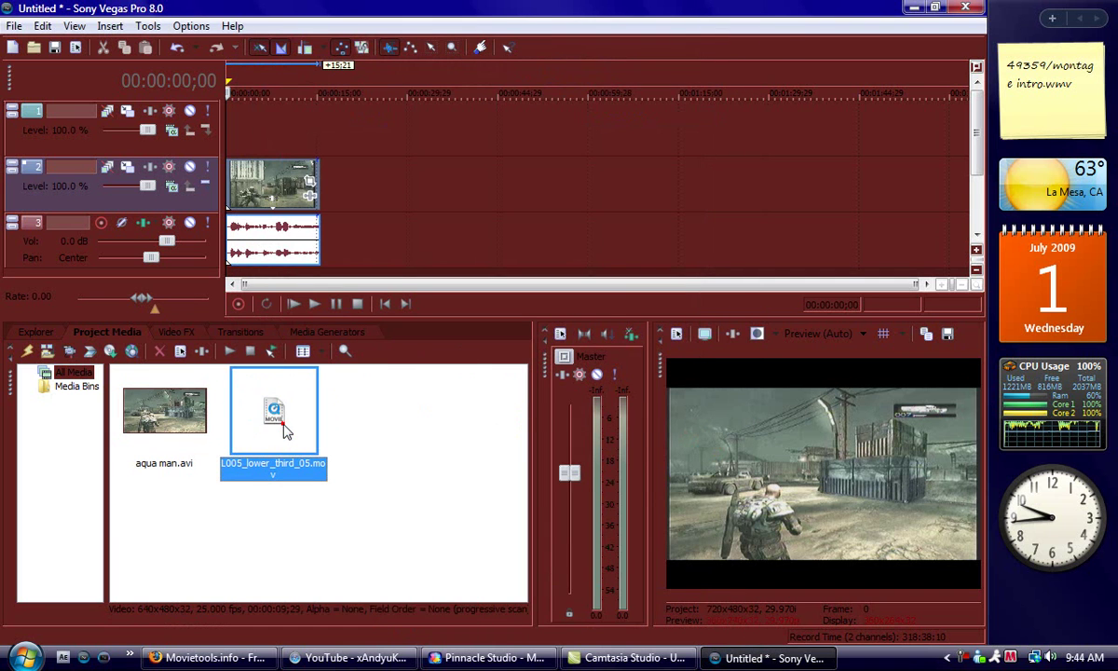
drag(284, 430, 317, 132)
click(289, 130)
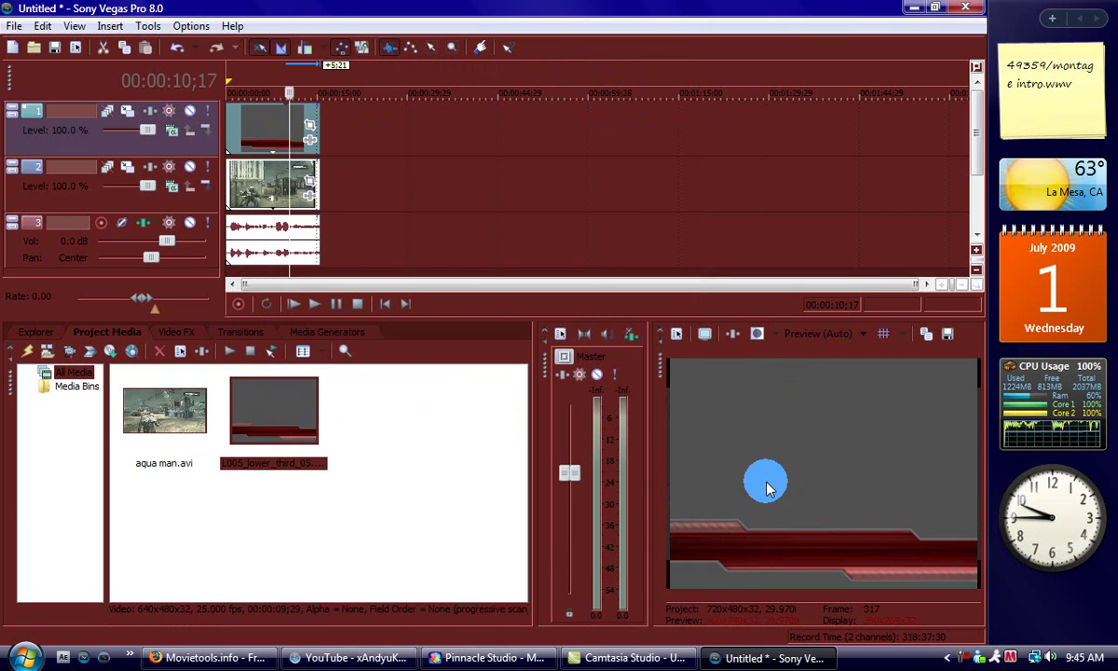
Step: In Event Pan/Crop, enable Mask and trace a closed bezier outline around the red banner
click(310, 139)
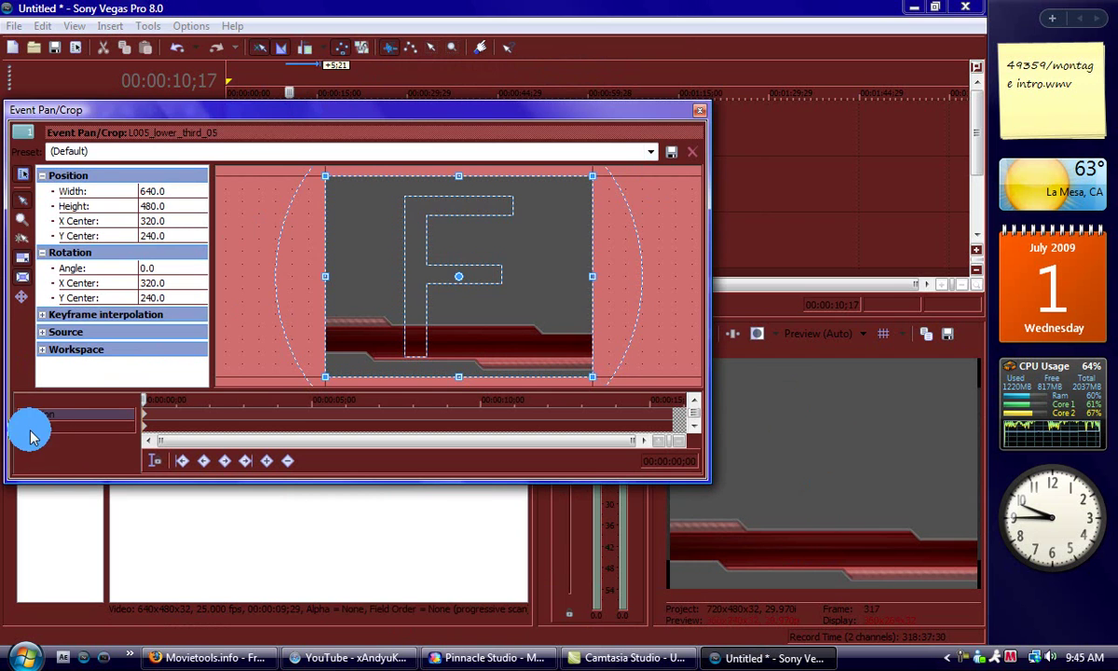
click(23, 426)
mouse_move(291, 338)
mouse_down()
mouse_move(346, 350)
mouse_move(279, 340)
mouse_move(290, 338)
mouse_up()
click(307, 324)
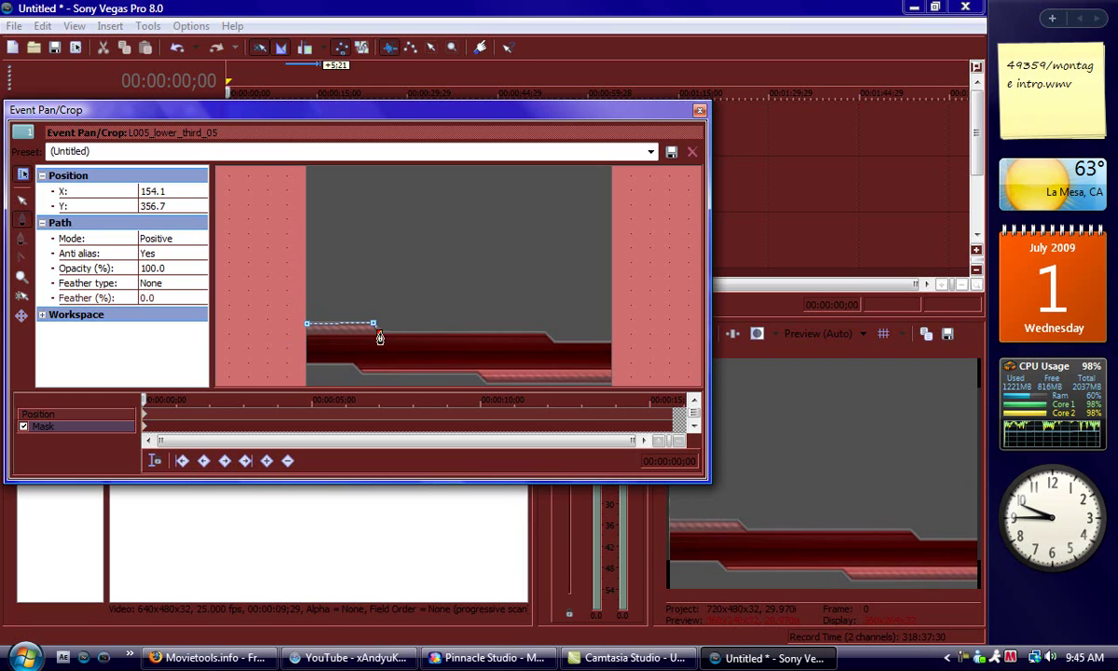
click(544, 331)
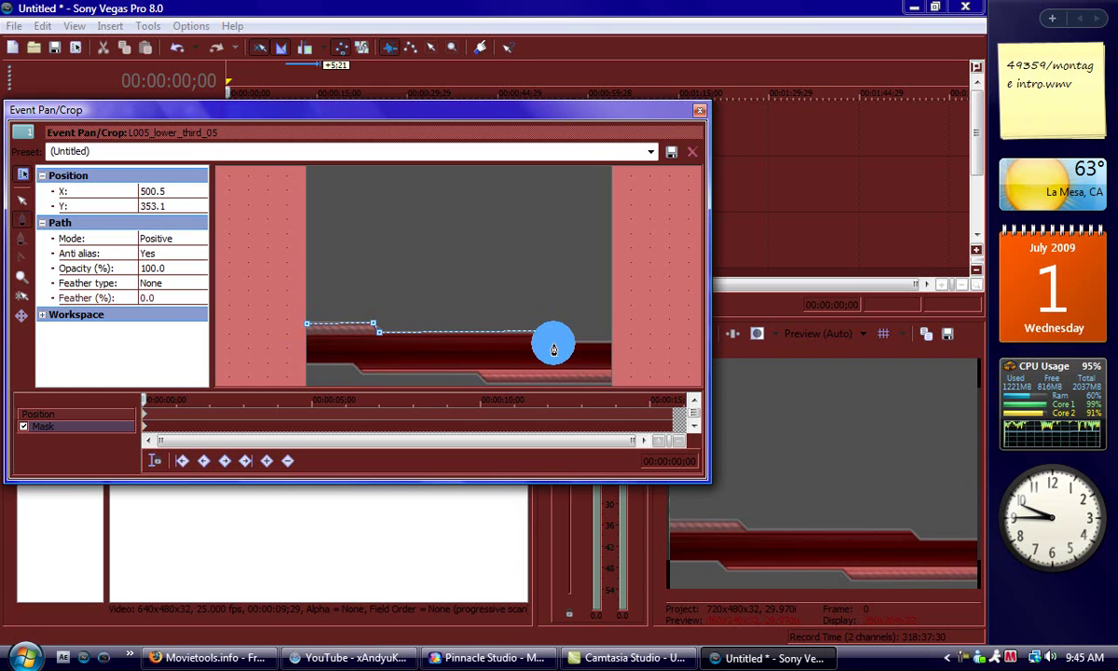
click(607, 346)
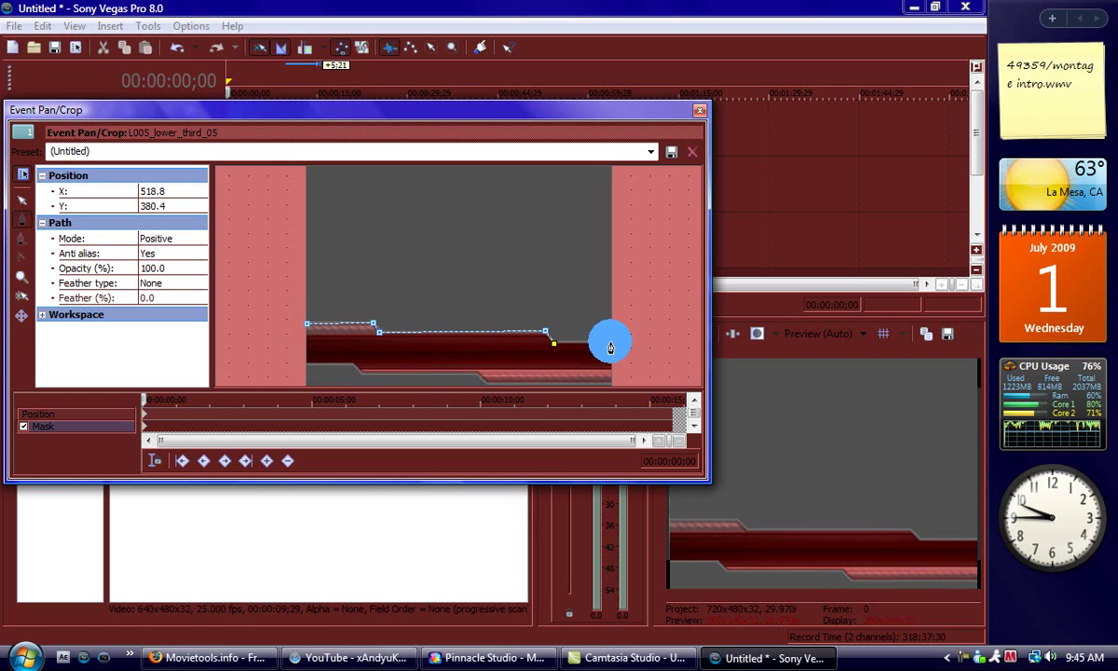
drag(610, 348, 612, 390)
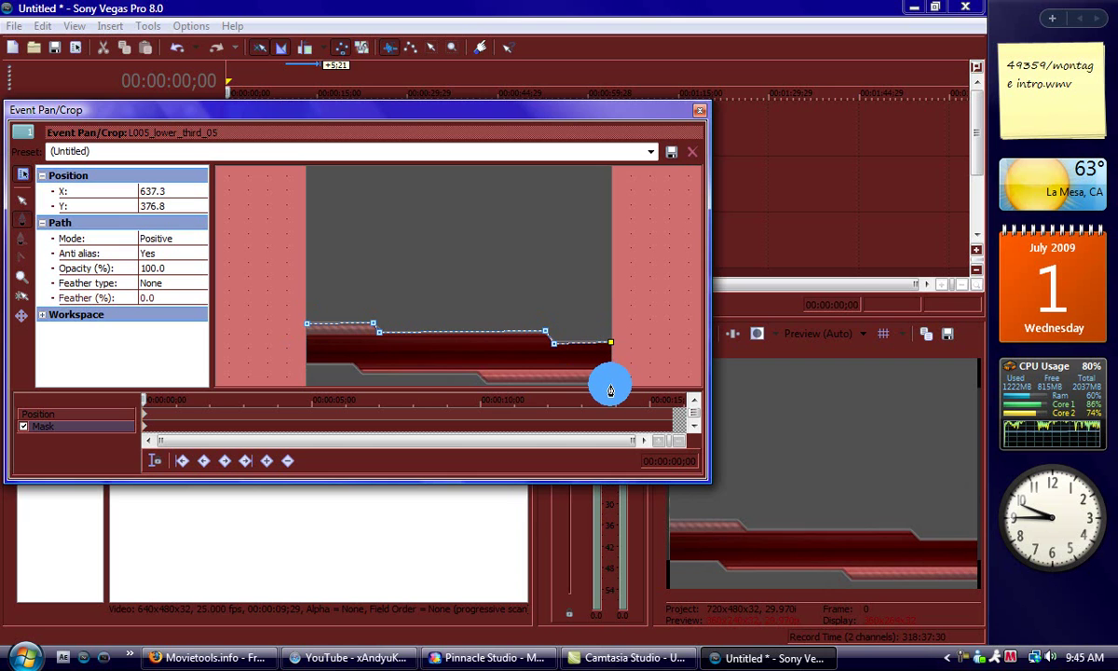
click(487, 390)
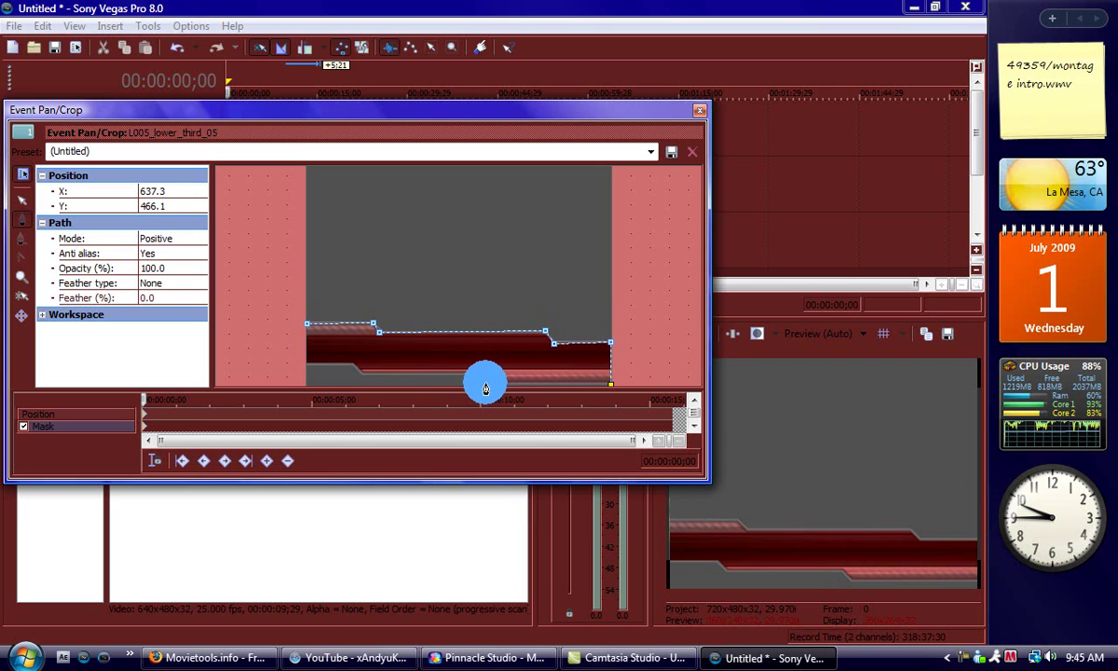
drag(485, 390, 484, 383)
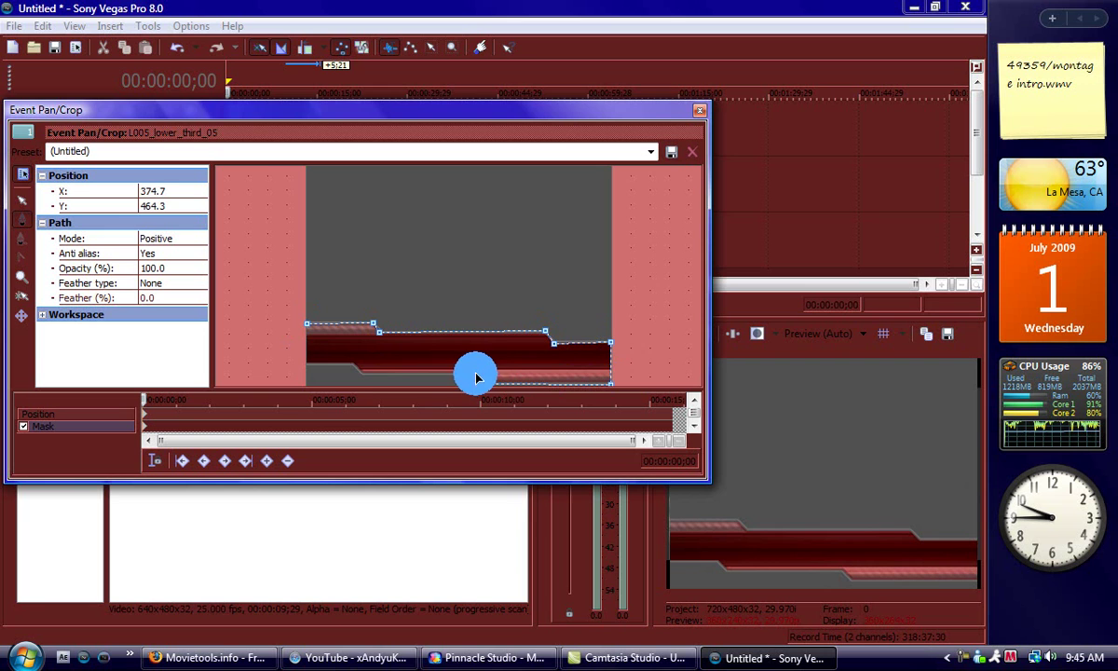
drag(363, 381, 363, 378)
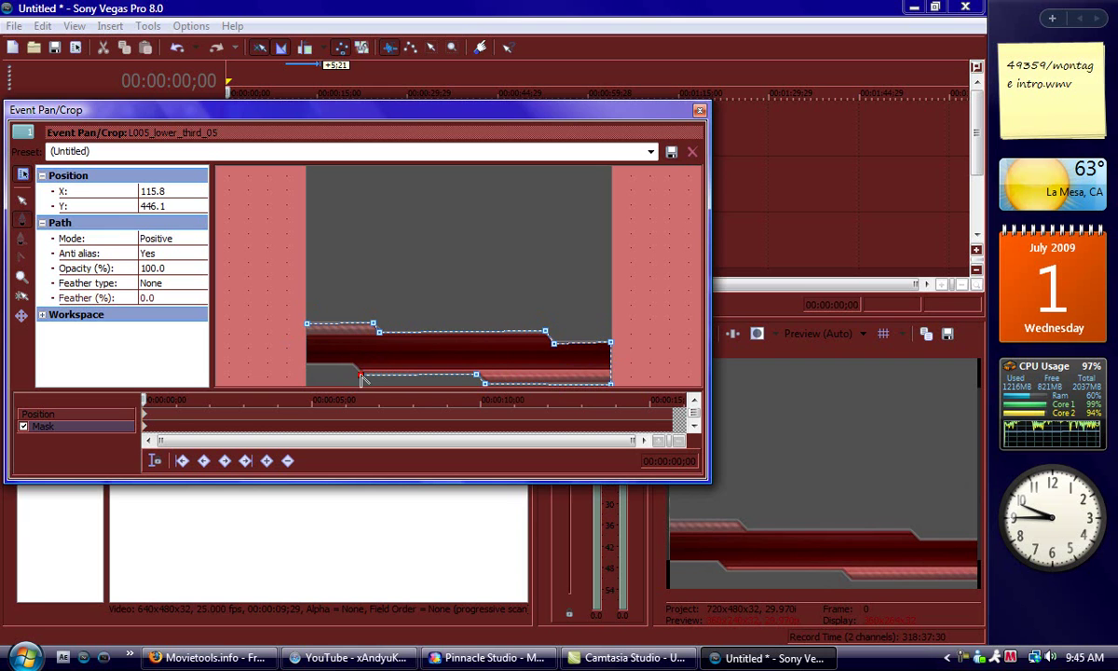
click(353, 365)
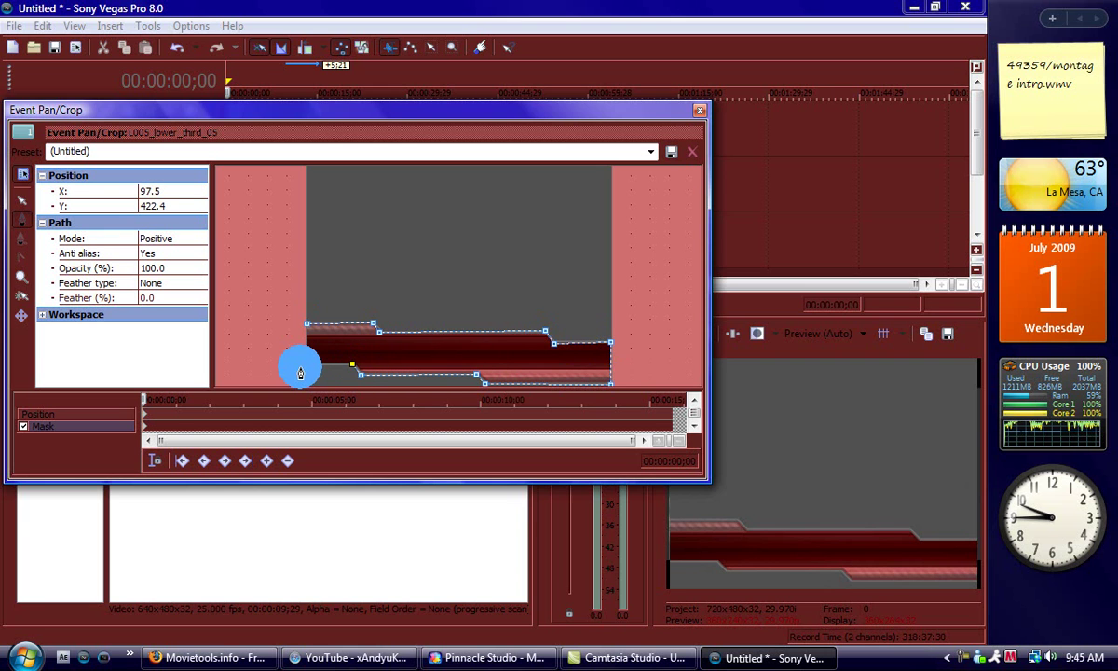
click(306, 364)
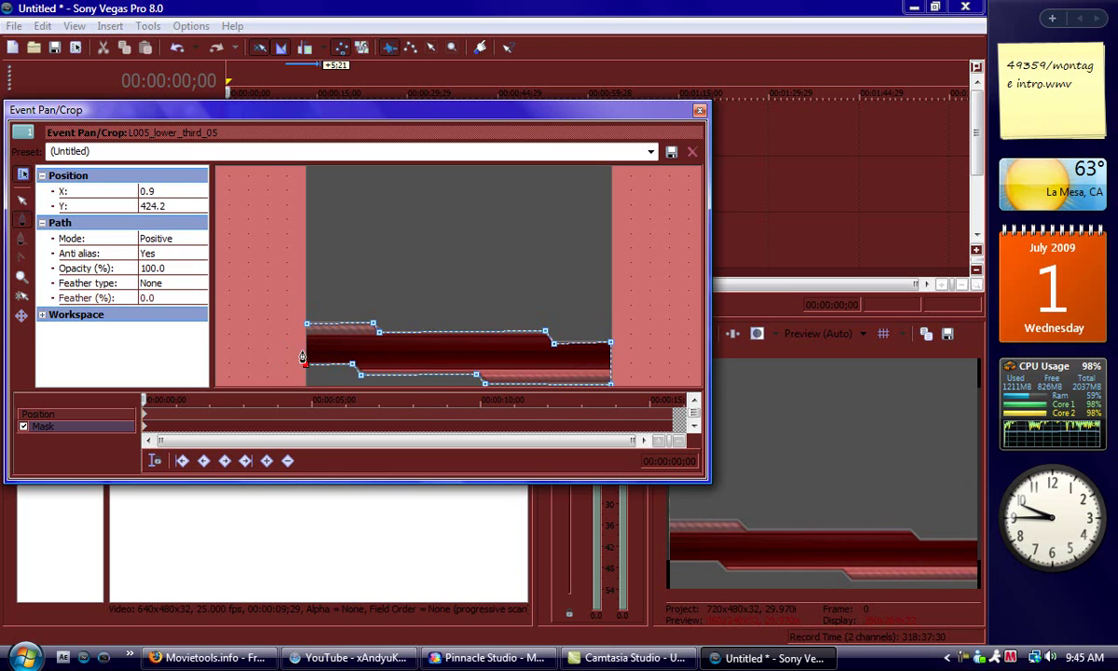
click(307, 326)
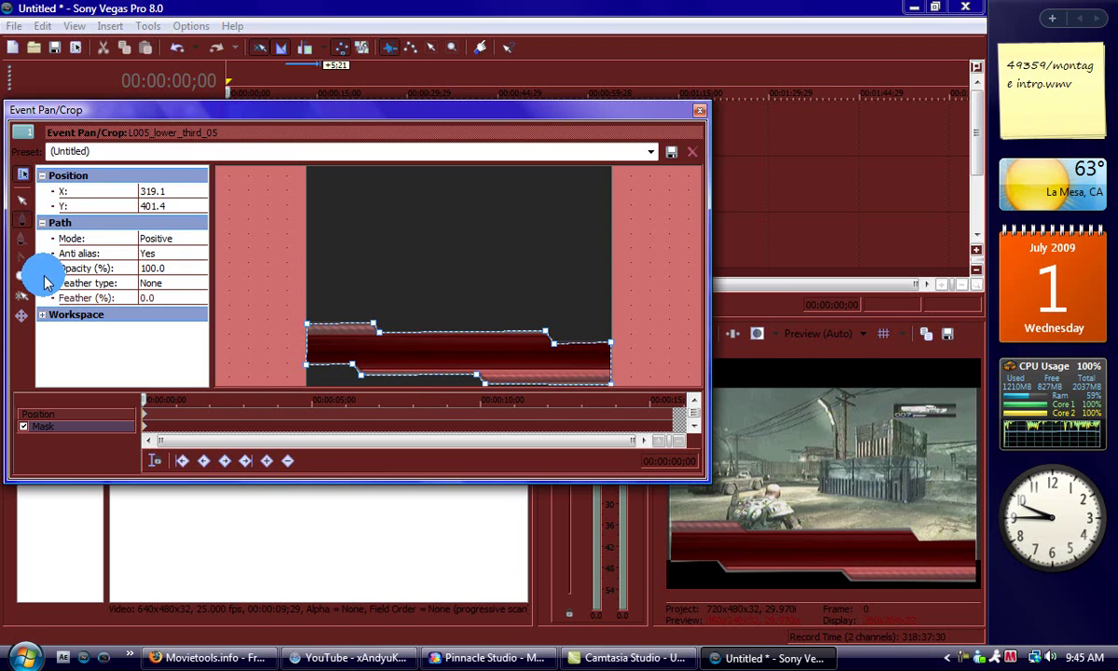
click(26, 174)
Step: Set the mask's Feather type to Both with 3% feather, then close Pan/Crop
click(160, 289)
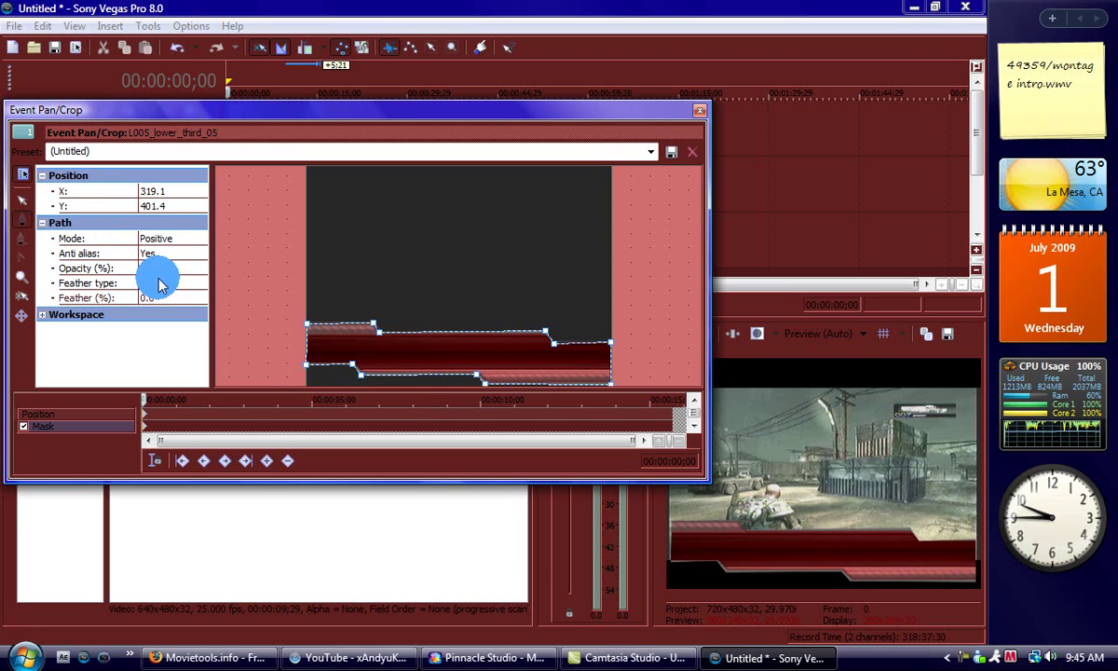
click(159, 281)
click(169, 319)
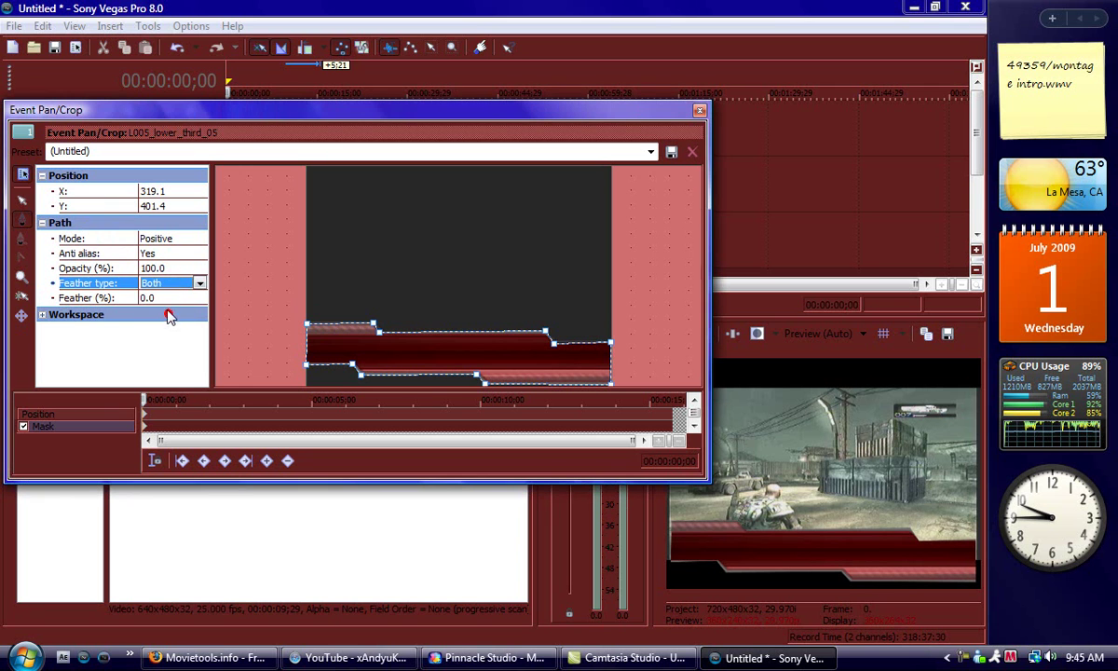
click(159, 297)
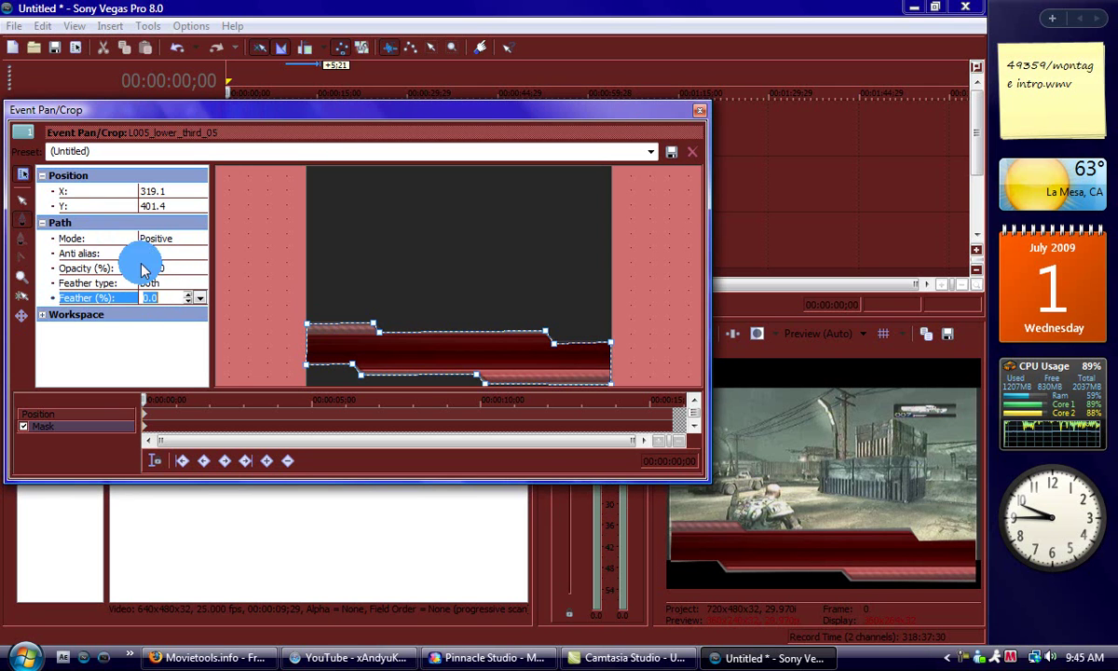
click(187, 293)
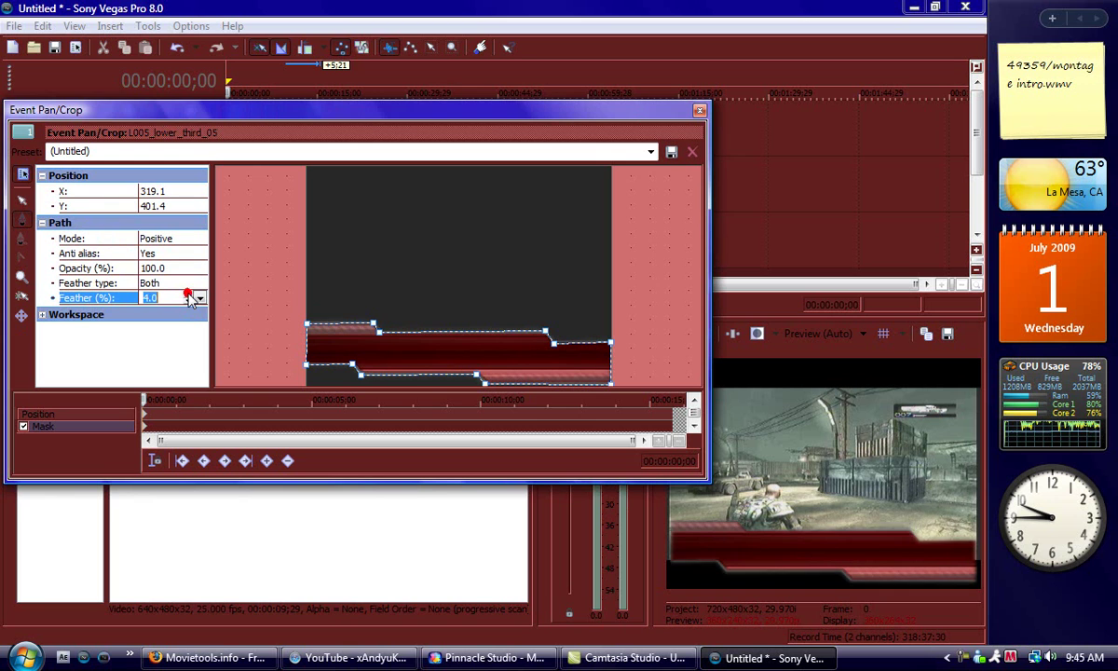
click(187, 302)
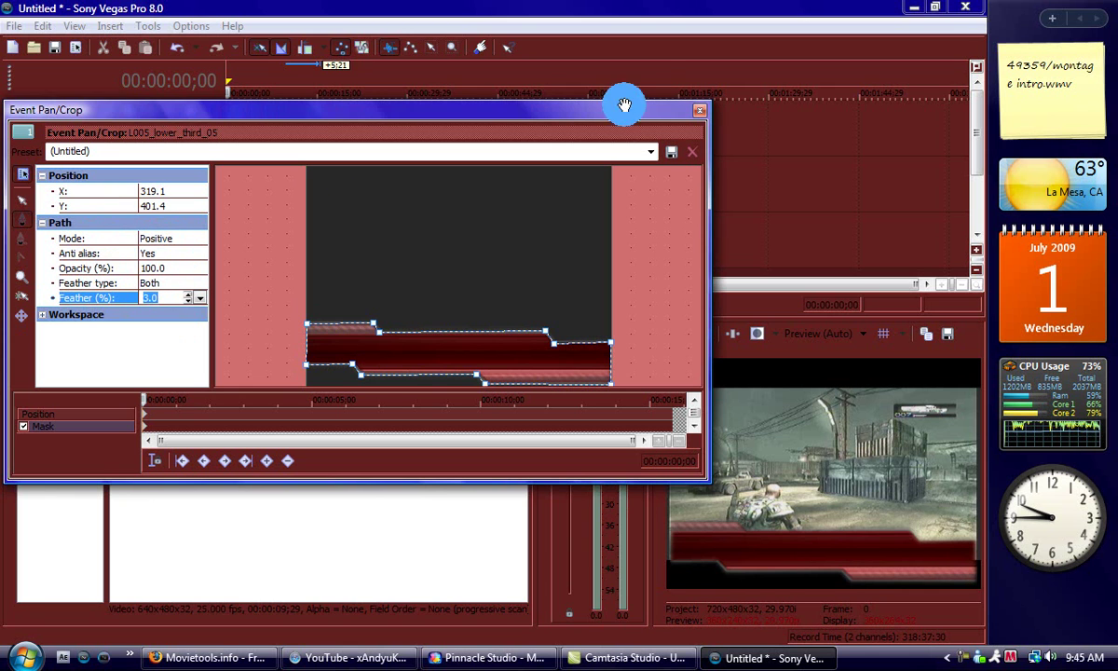
click(699, 109)
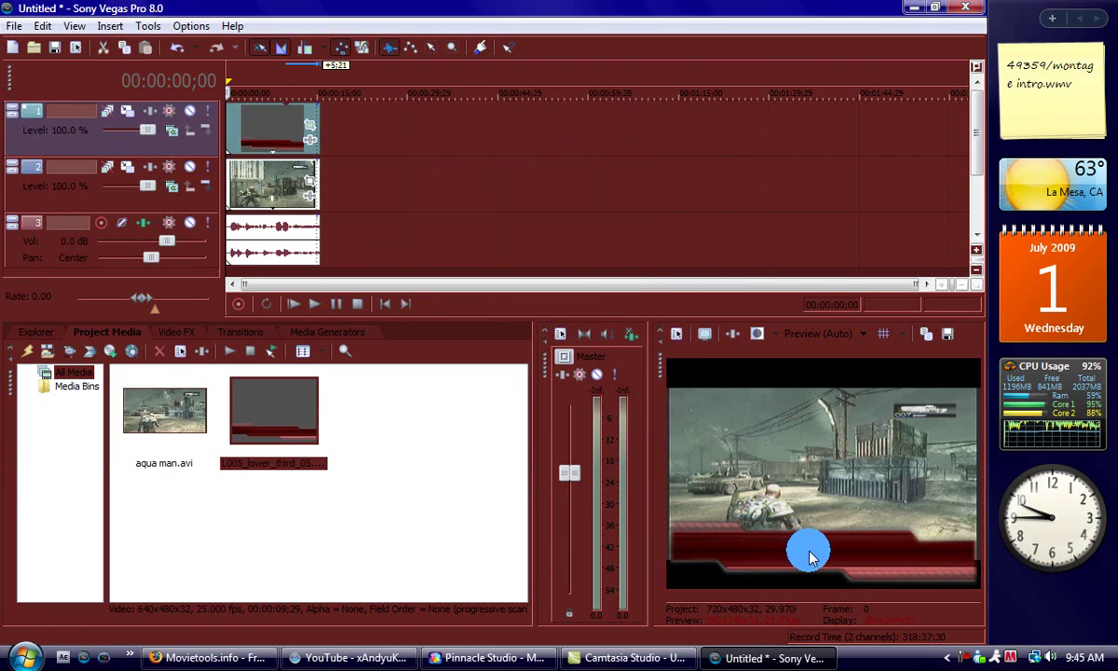
Step: Scale the banner track to about 460x307 and position it at X -138, Y -58
click(130, 112)
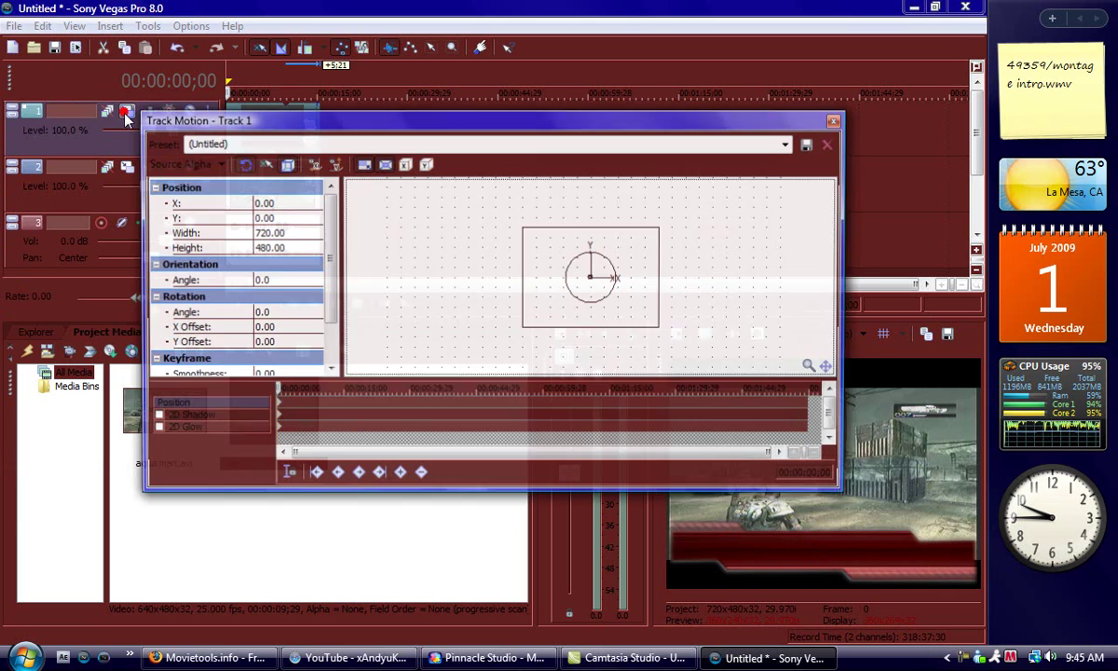
click(525, 231)
drag(528, 239, 546, 245)
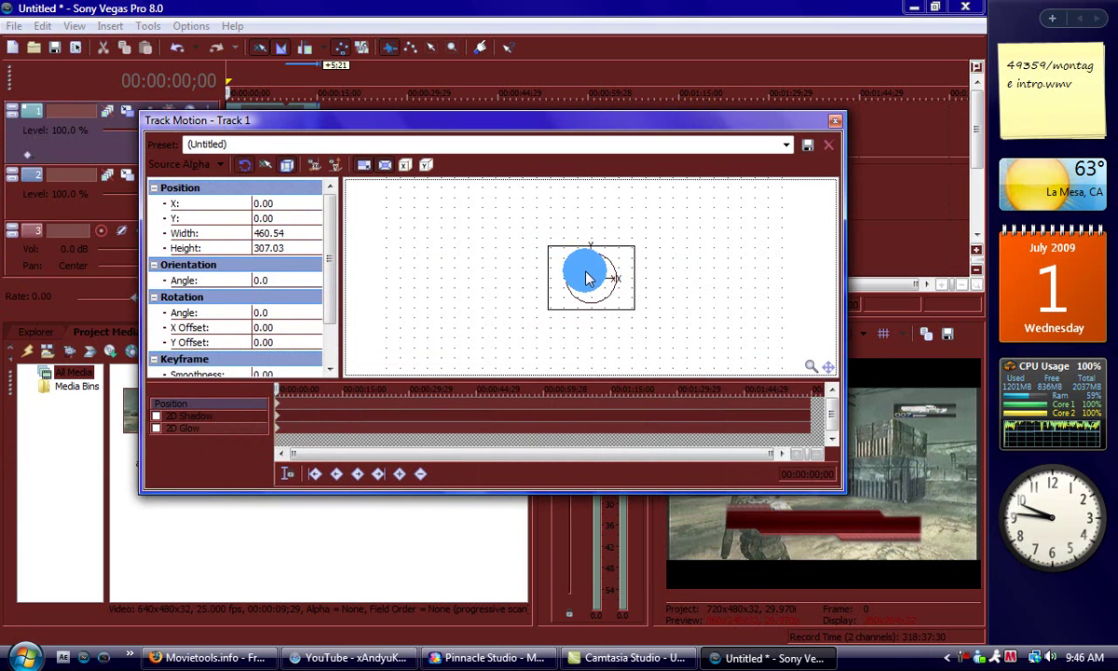
drag(591, 280, 562, 293)
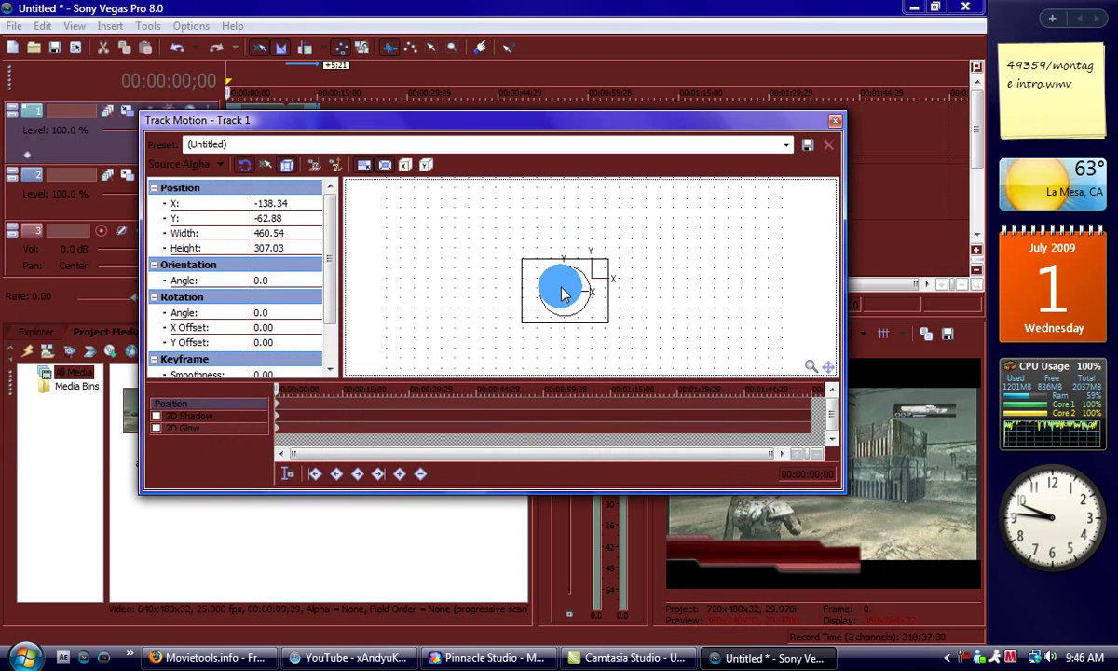
click(835, 120)
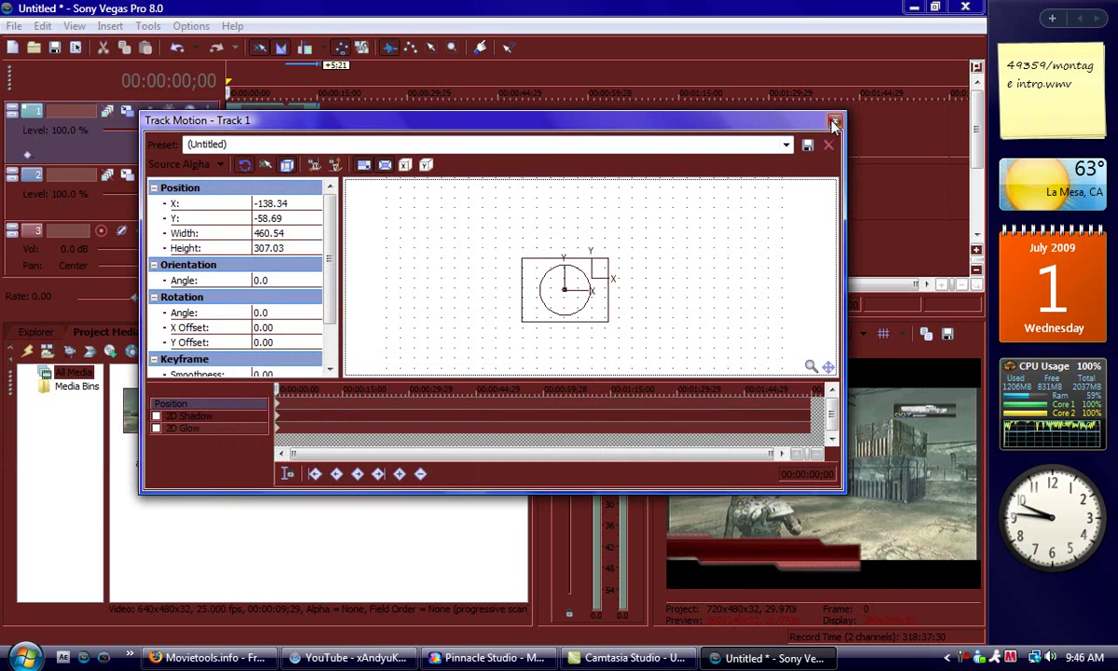
Step: Insert a new top video track and add a text media clip to it
right_click(209, 157)
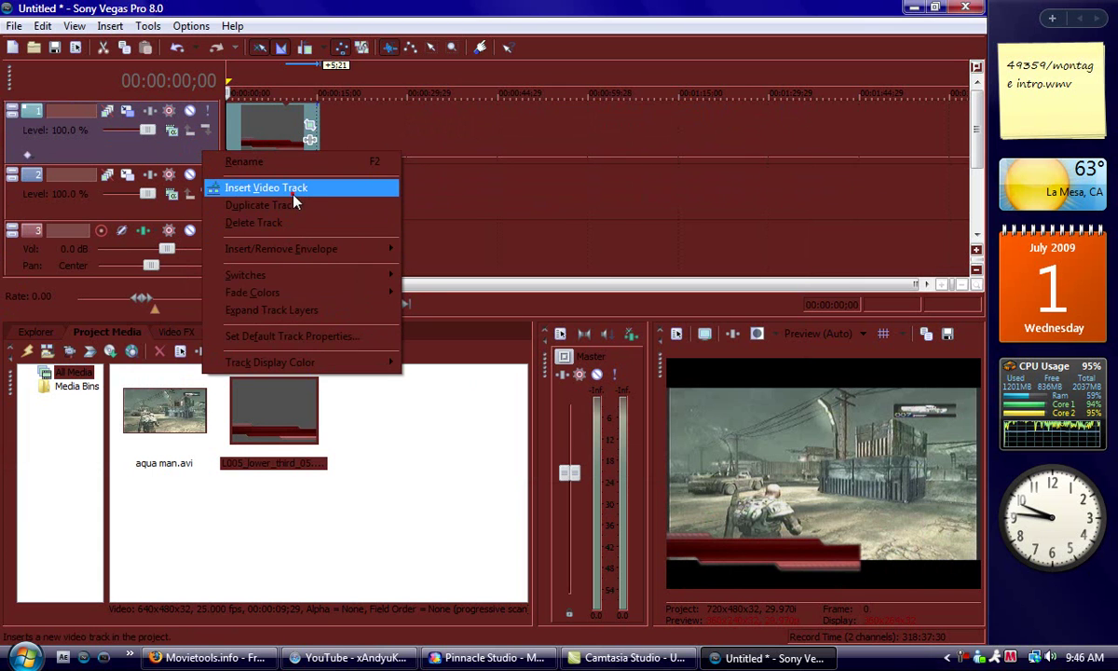
click(274, 182)
right_click(261, 131)
click(354, 291)
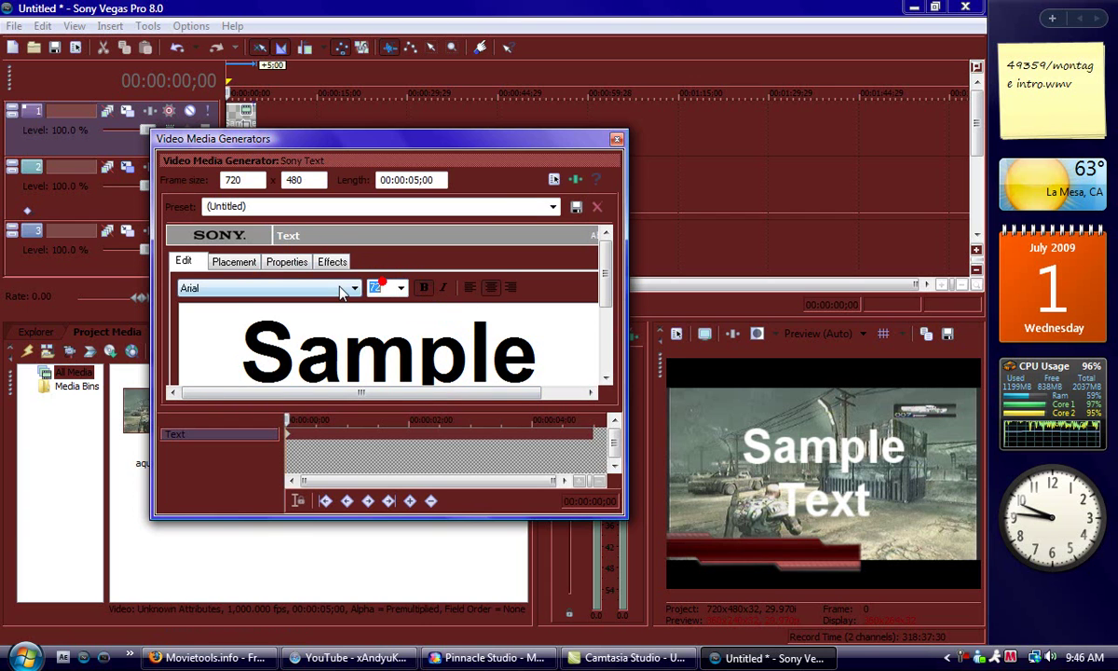
Step: Set Sample Text to size 32 and place it lower left over the red banner
click(341, 291)
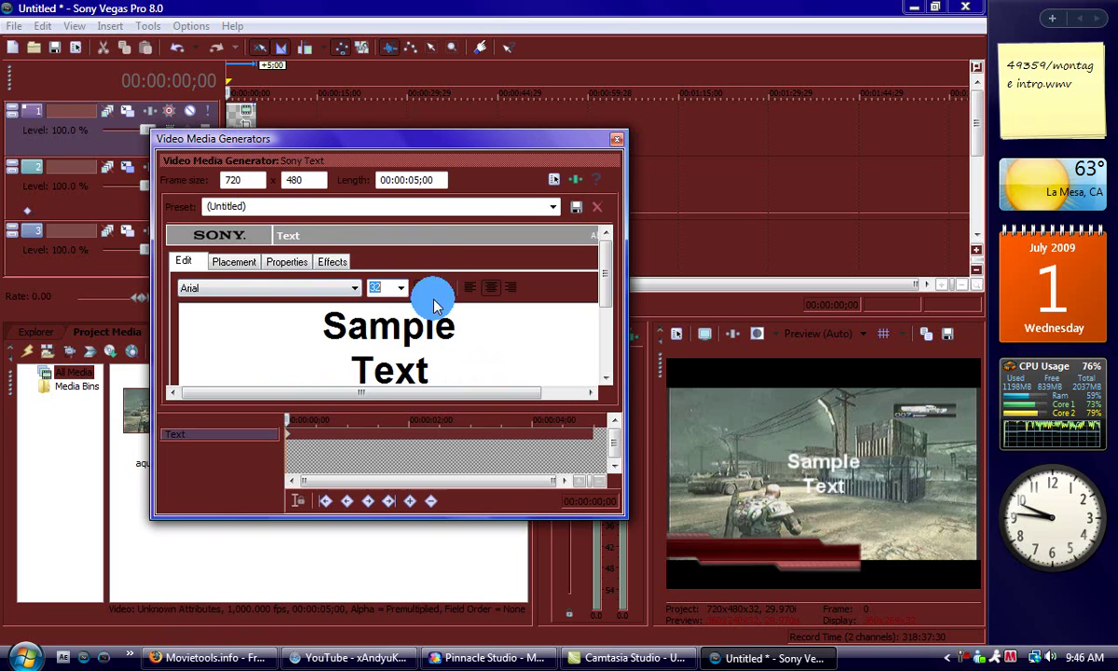
click(244, 264)
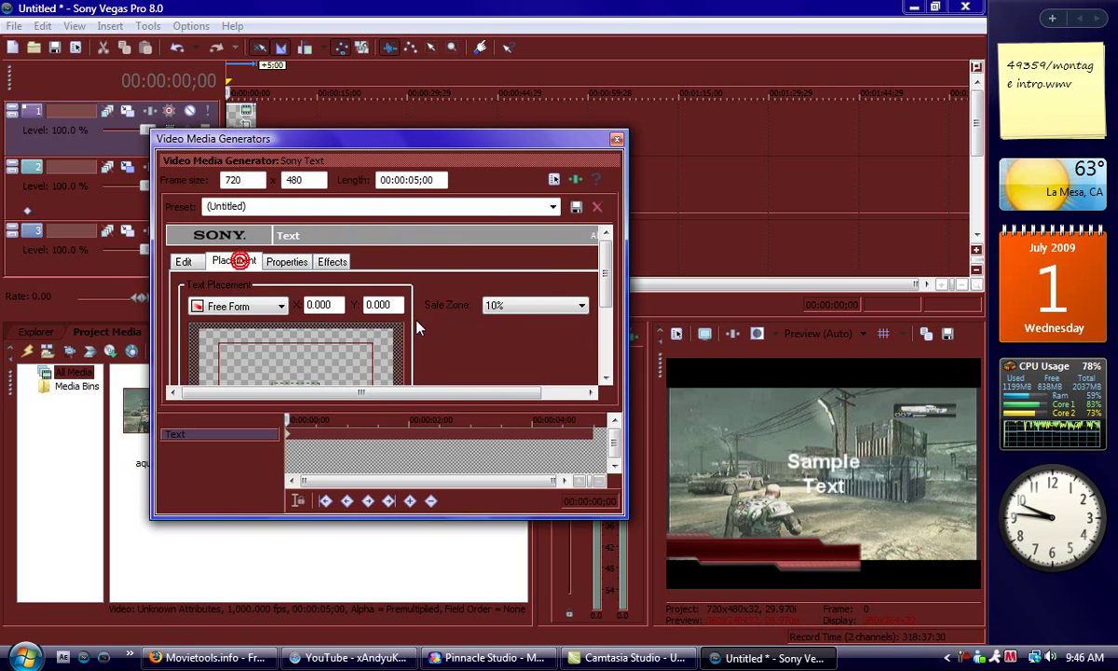
drag(601, 253, 605, 317)
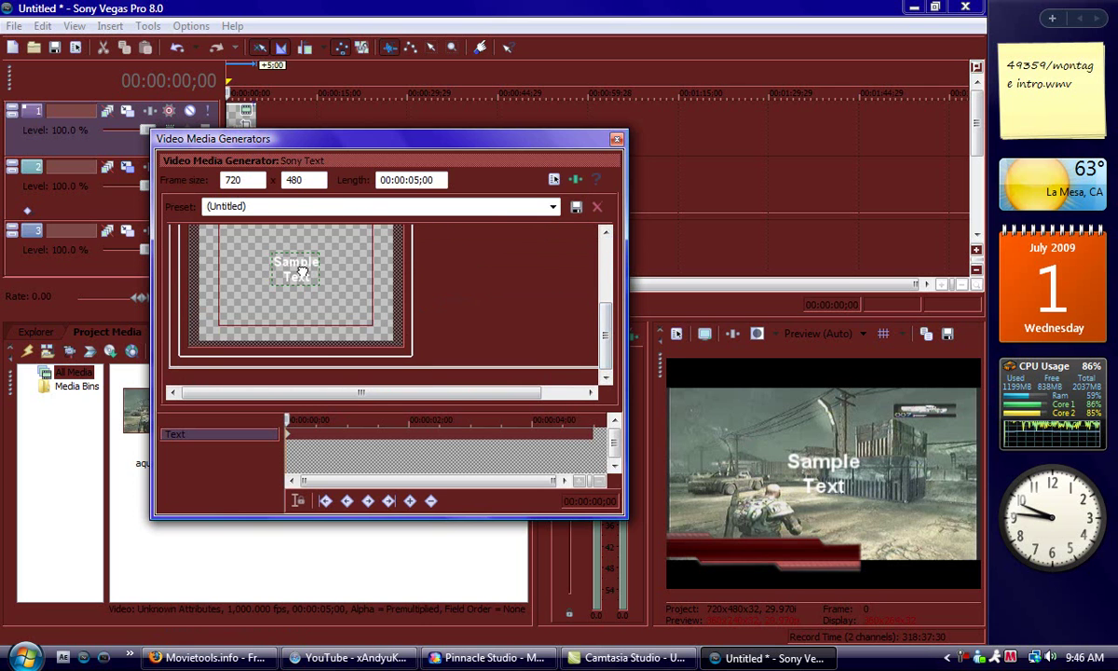
drag(301, 270, 257, 317)
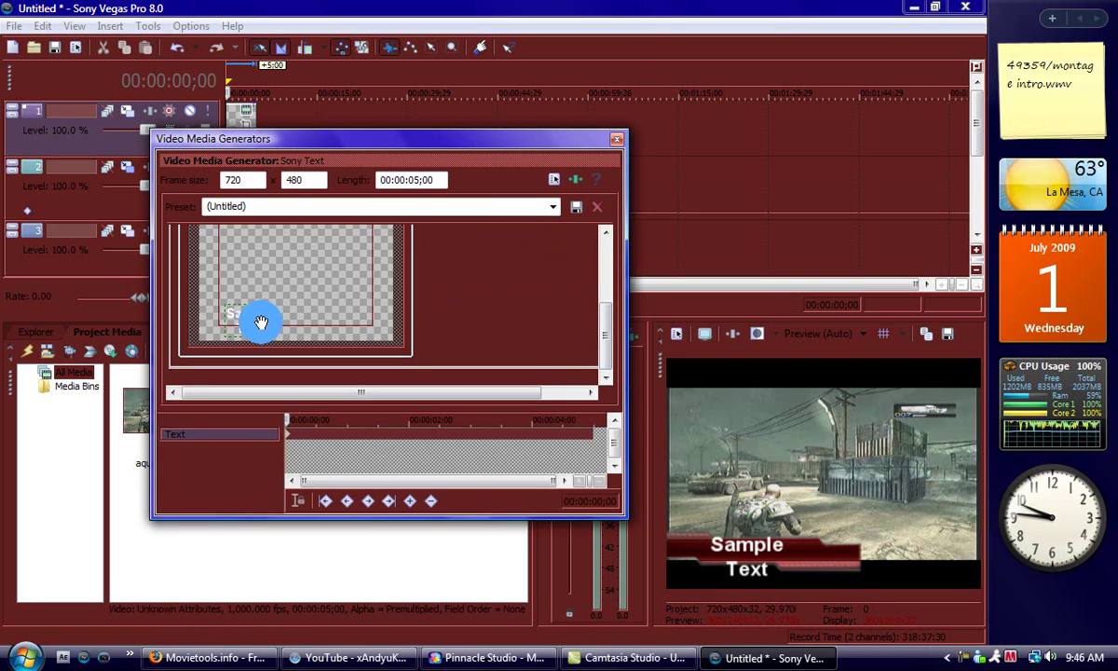
click(616, 140)
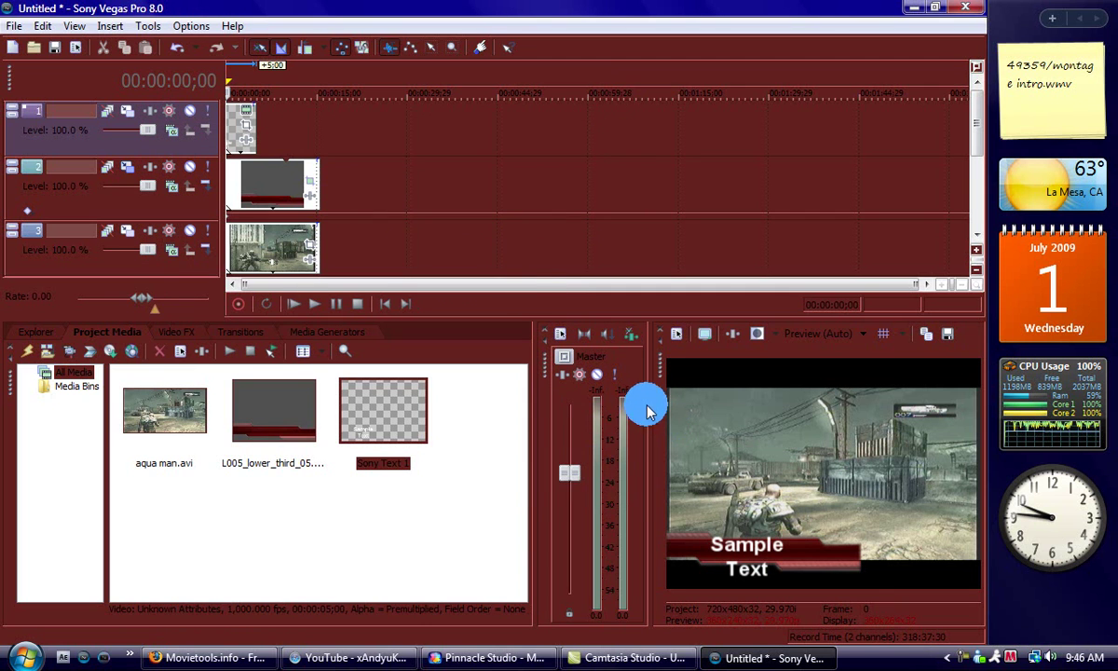
Step: Minimize Sony Vegas to show the Windows desktop
click(909, 11)
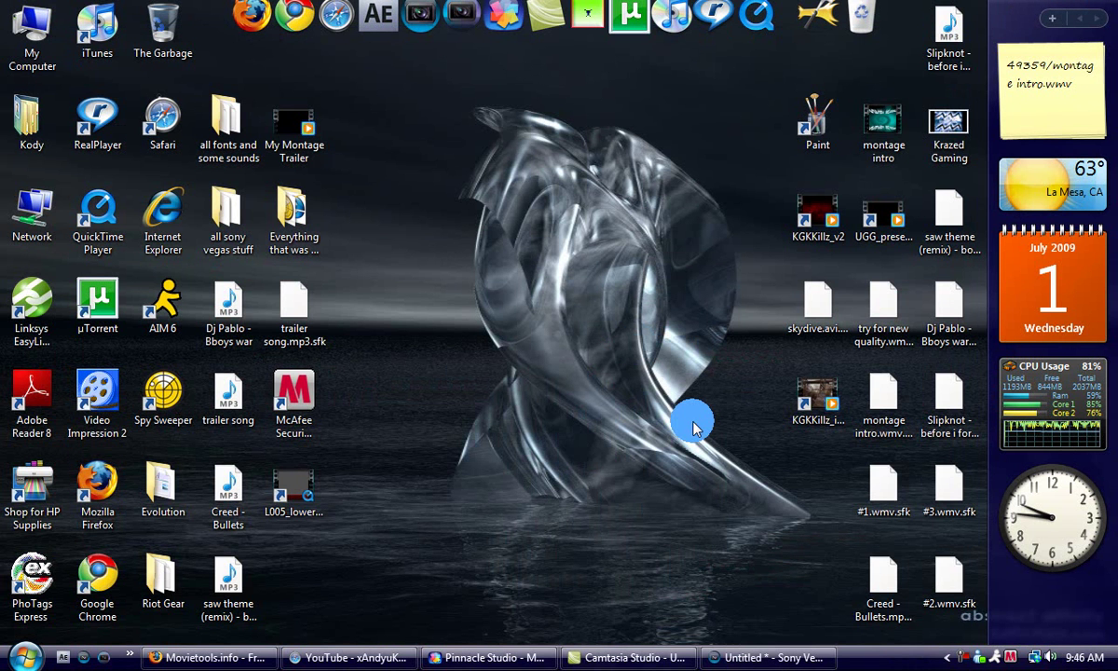